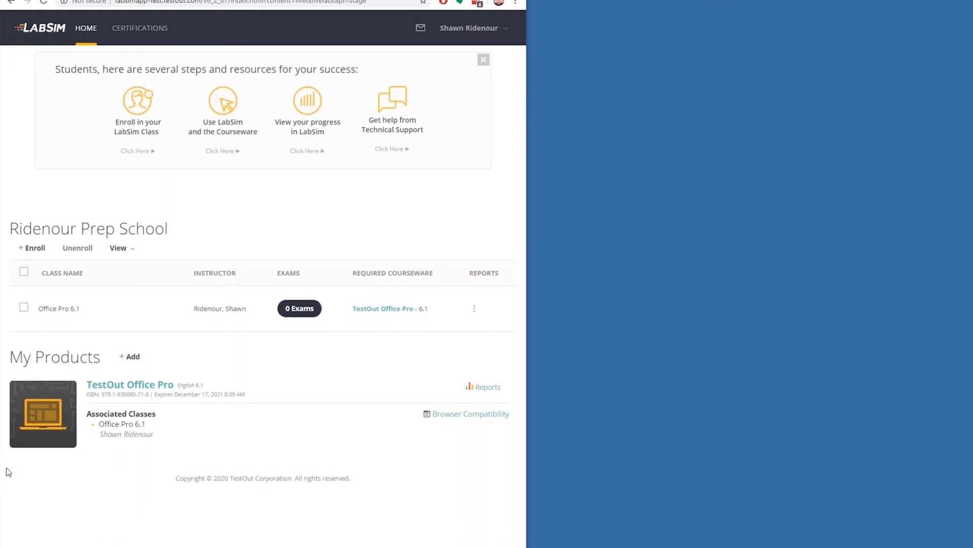
Open the TestOut Office Pro course and choose Excel live project 5.11.3, Analyze Sales Data, from the course outline.
{"action": "left_click", "coordinate": [49, 415]}
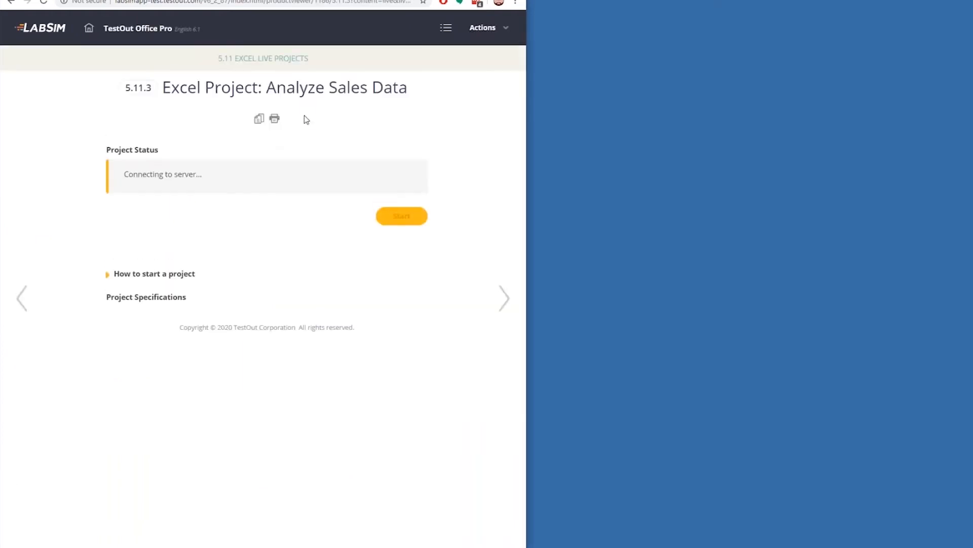
{"action": "left_click", "coordinate": [446, 28]}
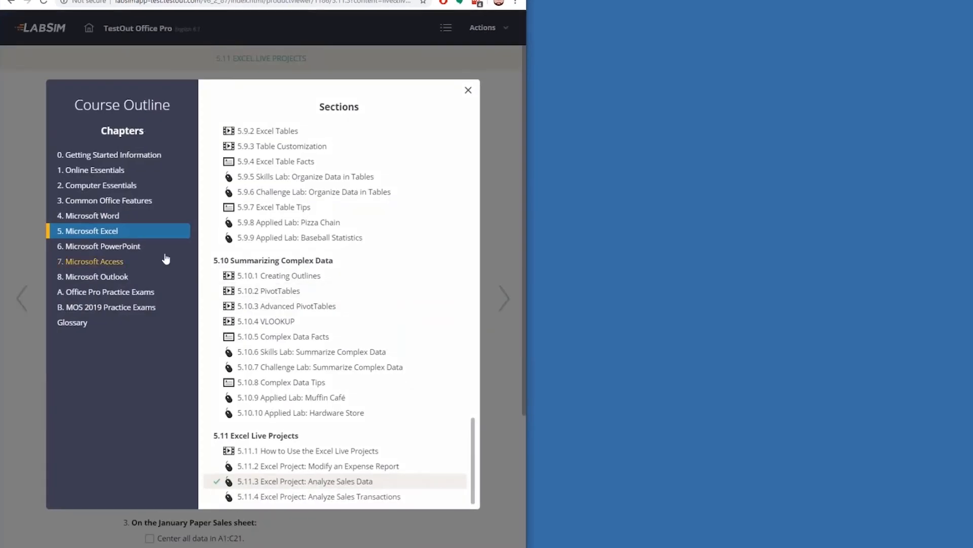
{"action": "left_click", "coordinate": [130, 220]}
{"action": "scroll", "coordinate": [393, 443], "scroll_direction": "down", "scroll_amount": 20}
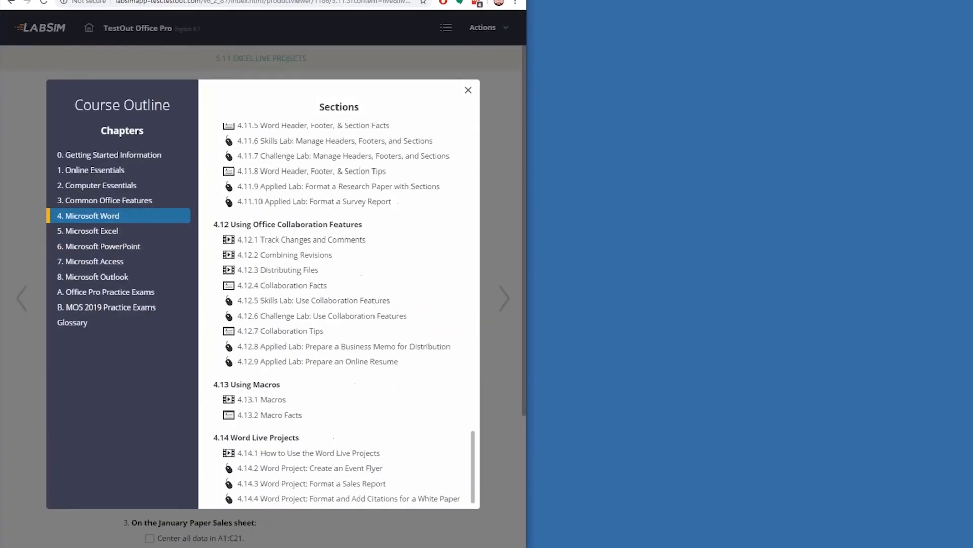
{"action": "left_click", "coordinate": [123, 234]}
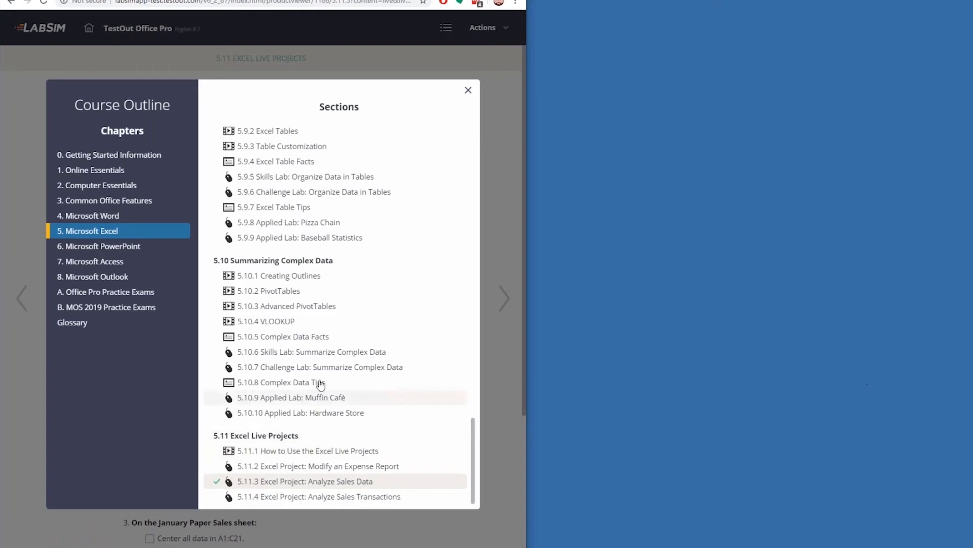
{"action": "left_click", "coordinate": [288, 482]}
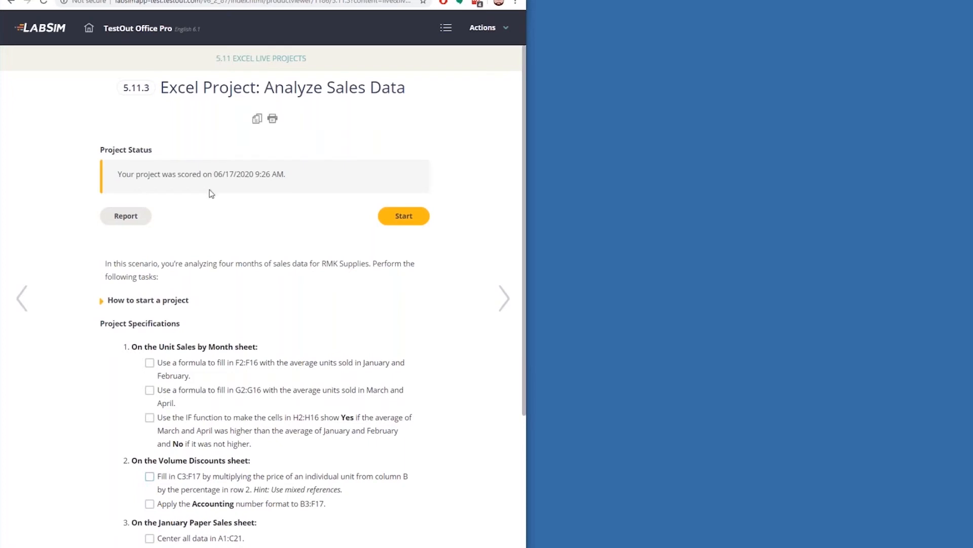
Start the Analyze Sales Data project and tile its editable workbook beside the project instructions.
{"action": "left_click", "coordinate": [403, 216]}
{"action": "left_click", "coordinate": [287, 80]}
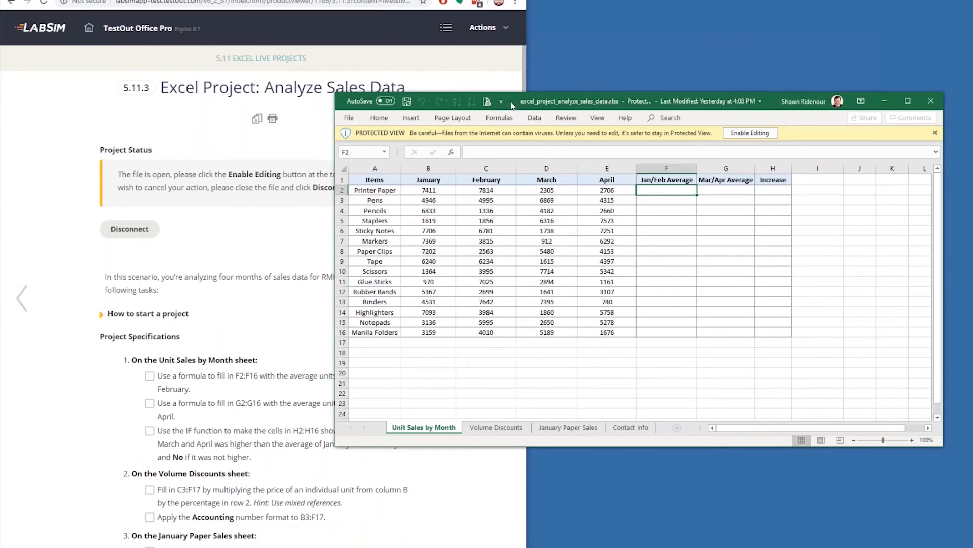
{"action": "left_click_drag", "start_coordinate": [512, 105], "coordinate": [522, 225]}
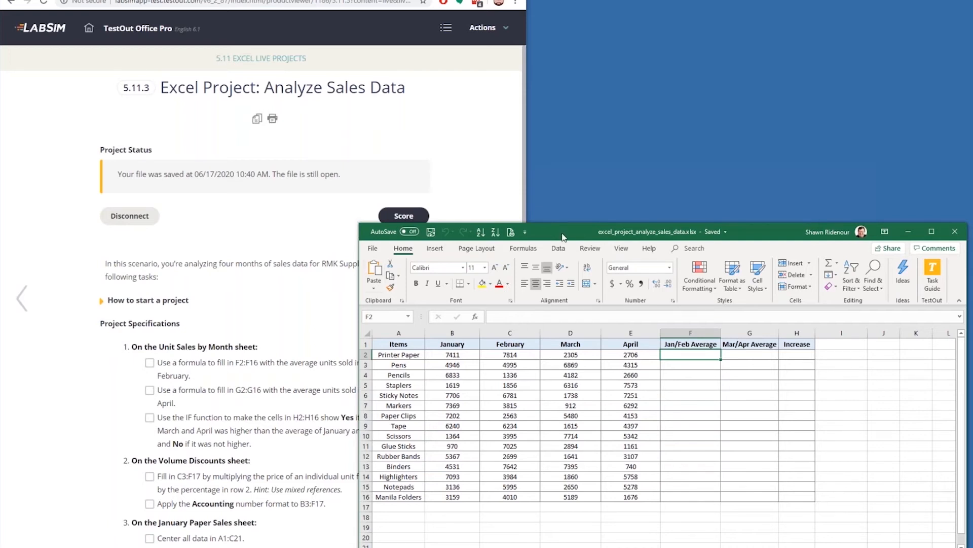
{"action": "key", "text": "super+Right"}
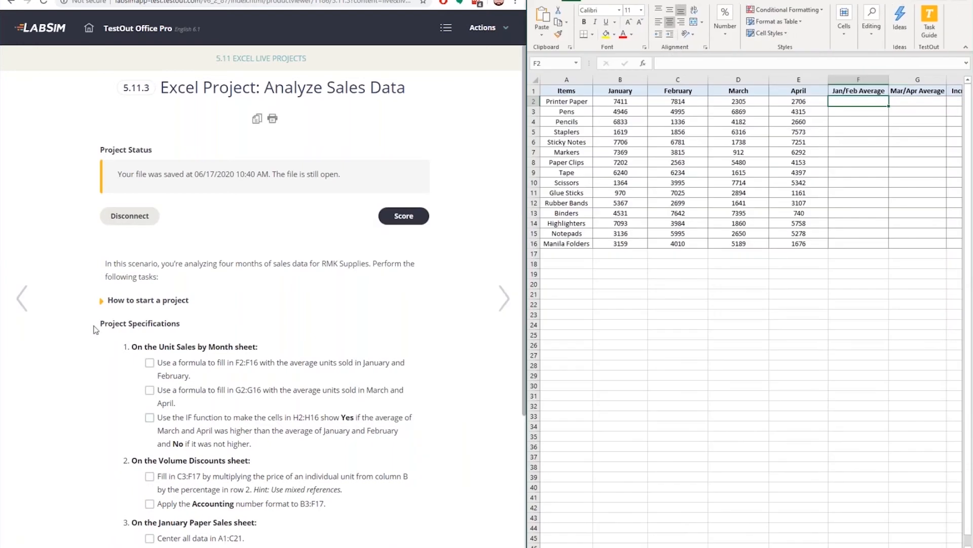
Open the TestOut Task Guide in the workbook and maximize the Excel window.
{"action": "scroll", "coordinate": [306, 266], "scroll_direction": "down", "scroll_amount": 1}
{"action": "scroll", "coordinate": [256, 468], "scroll_direction": "down", "scroll_amount": 3}
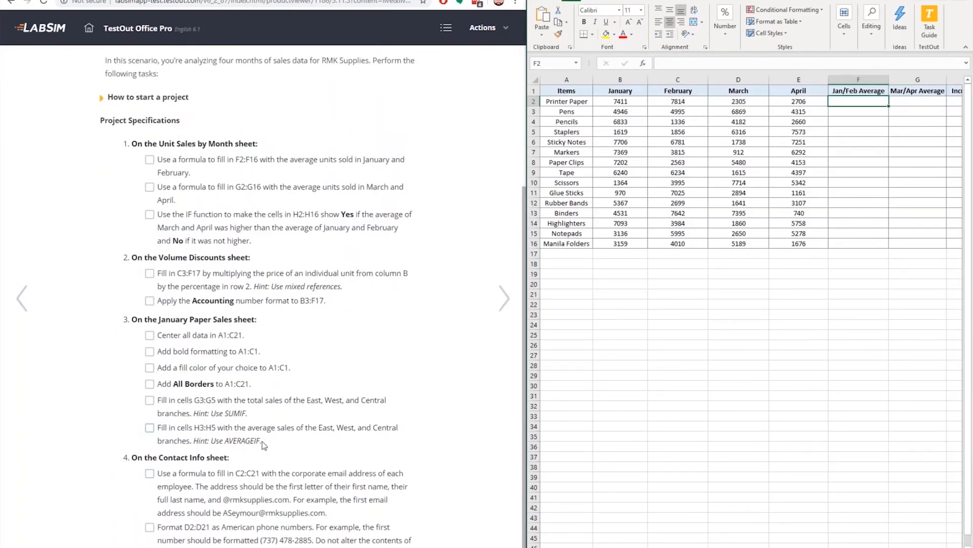
{"action": "scroll", "coordinate": [255, 466], "scroll_direction": "up", "scroll_amount": 4}
{"action": "scroll", "coordinate": [251, 435], "scroll_direction": "down", "scroll_amount": 5}
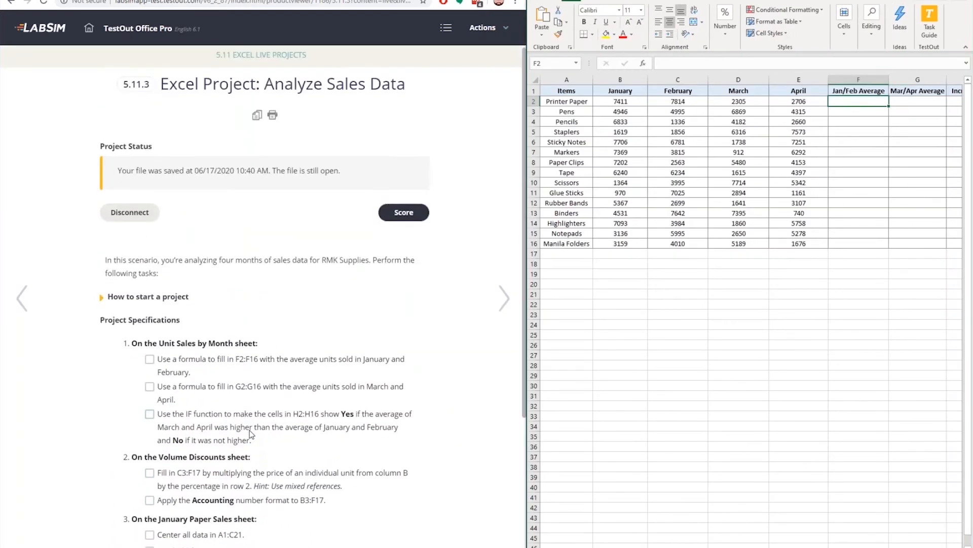
{"action": "left_click", "coordinate": [573, 307]}
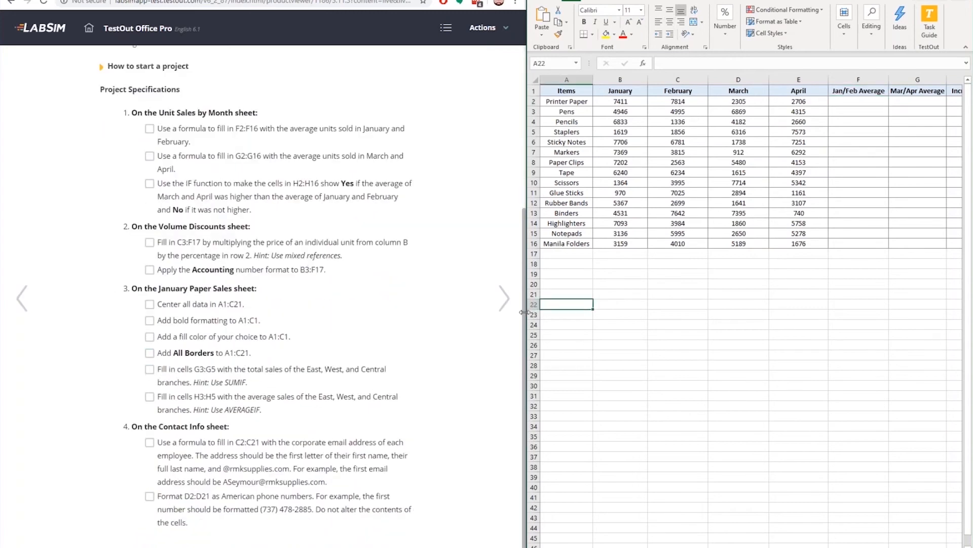
{"action": "left_click_drag", "start_coordinate": [522, 312], "coordinate": [278, 304]}
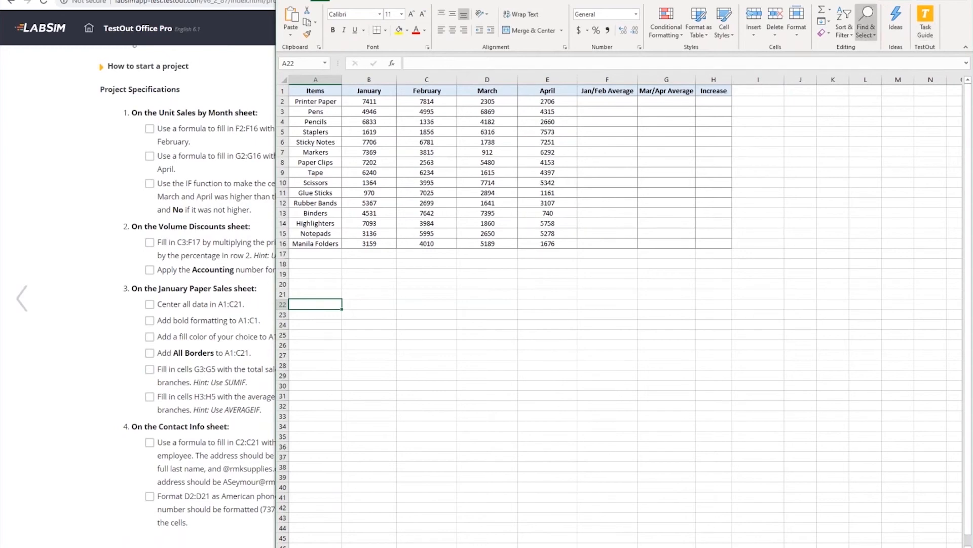
{"action": "left_click", "coordinate": [924, 32]}
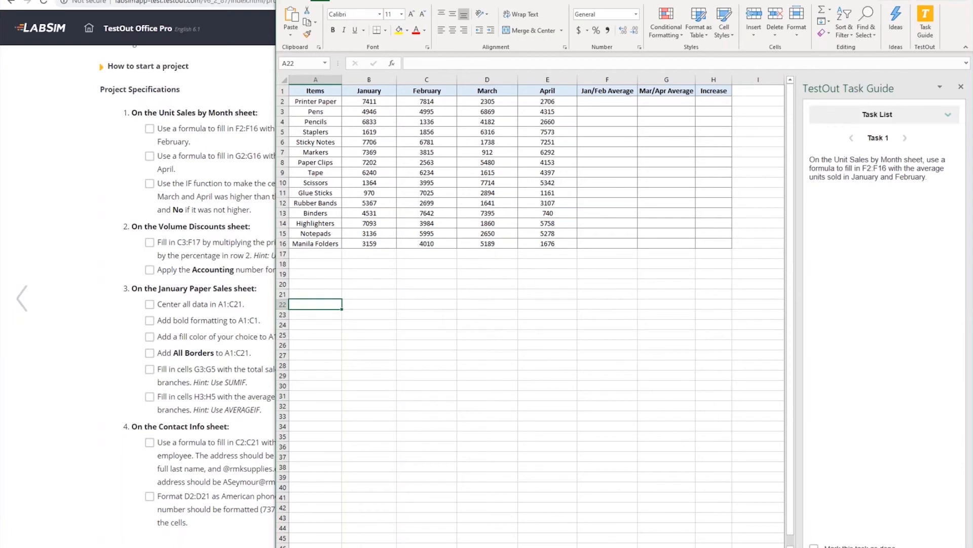
{"action": "key", "text": "super+Up"}
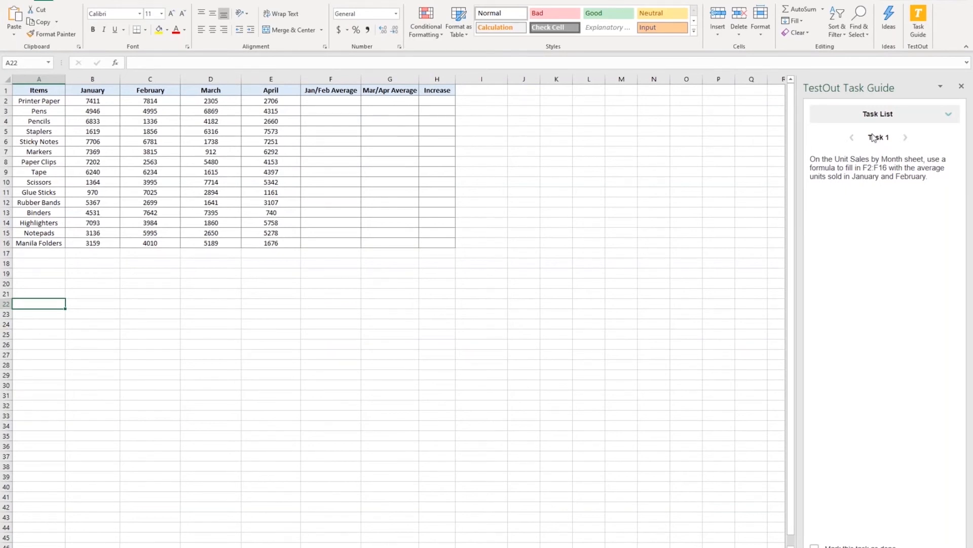
Enter the formula =(B2+C2)/2 in F2 to average Printer Paper's January and February units.
{"action": "left_click", "coordinate": [326, 103]}
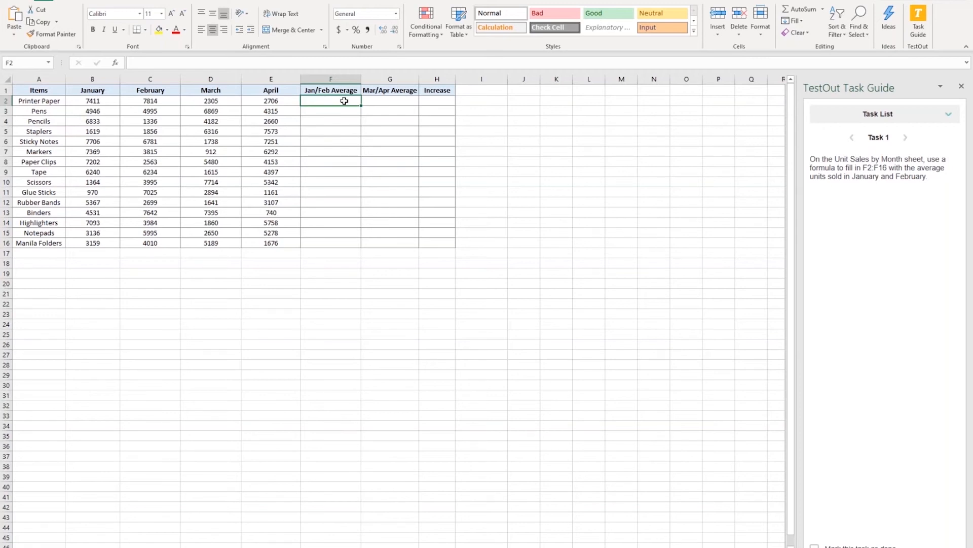
{"action": "type", "text": "="}
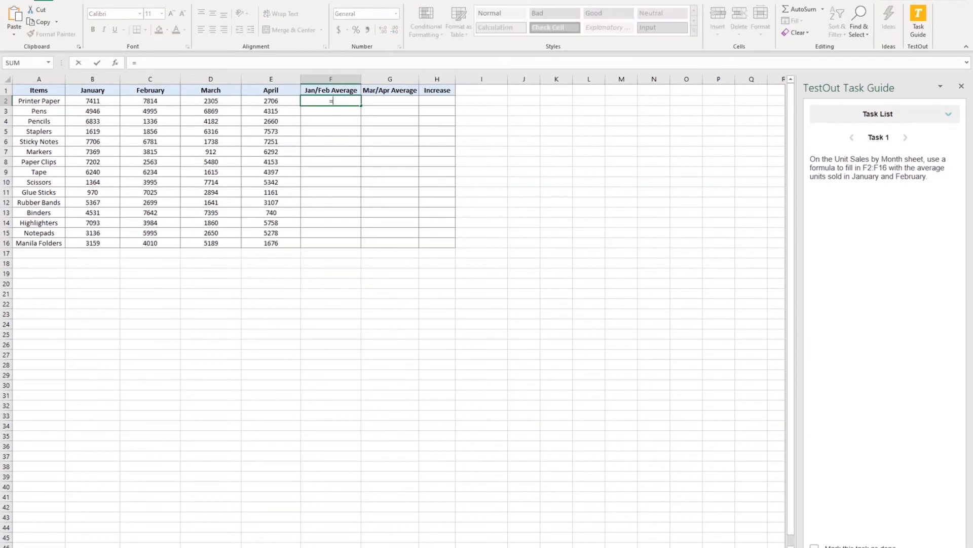
{"action": "type", "text": "(B2+"}
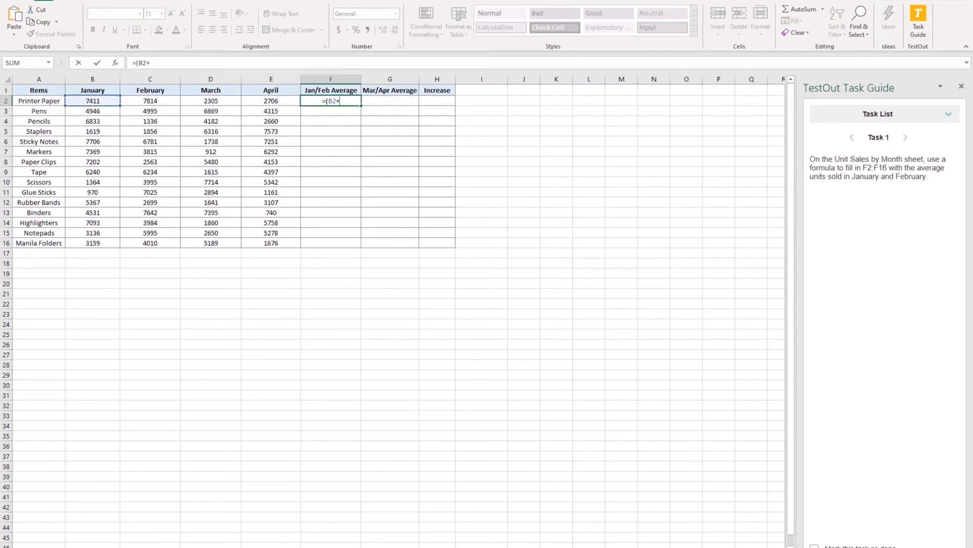
{"action": "type", "text": "C2)/2"}
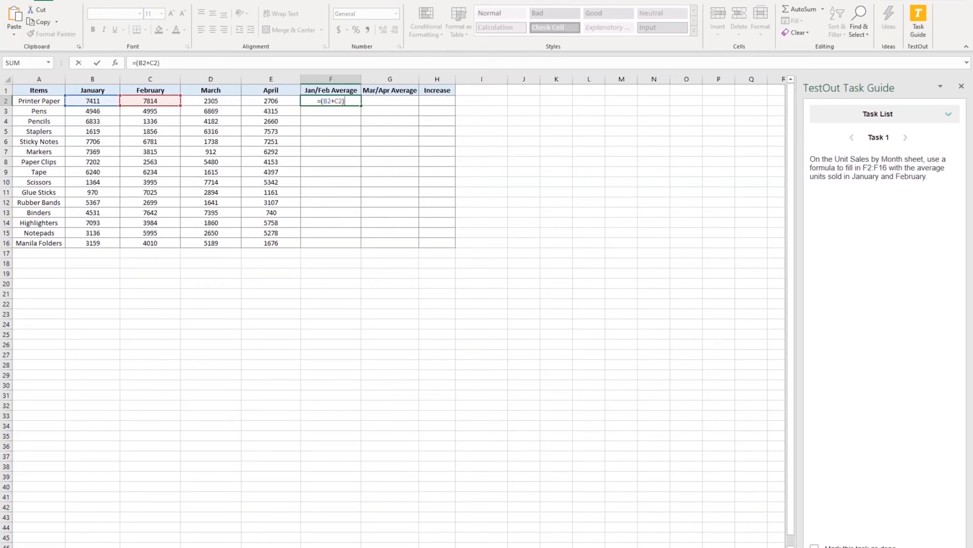
{"action": "key", "text": "Return"}
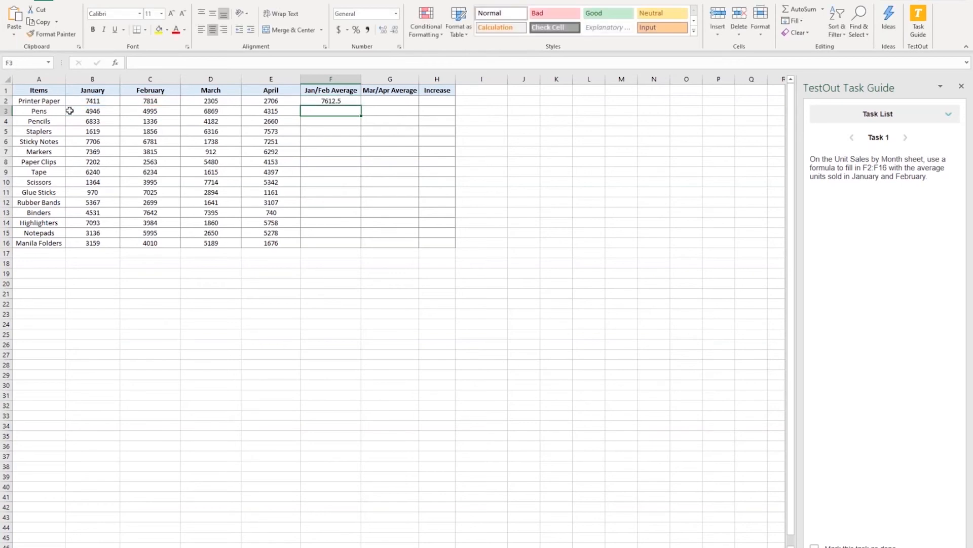
Fill the F2 average formula down through F16, and mark Task 1 as done, moving on to Task 2.
{"action": "left_click", "coordinate": [332, 102]}
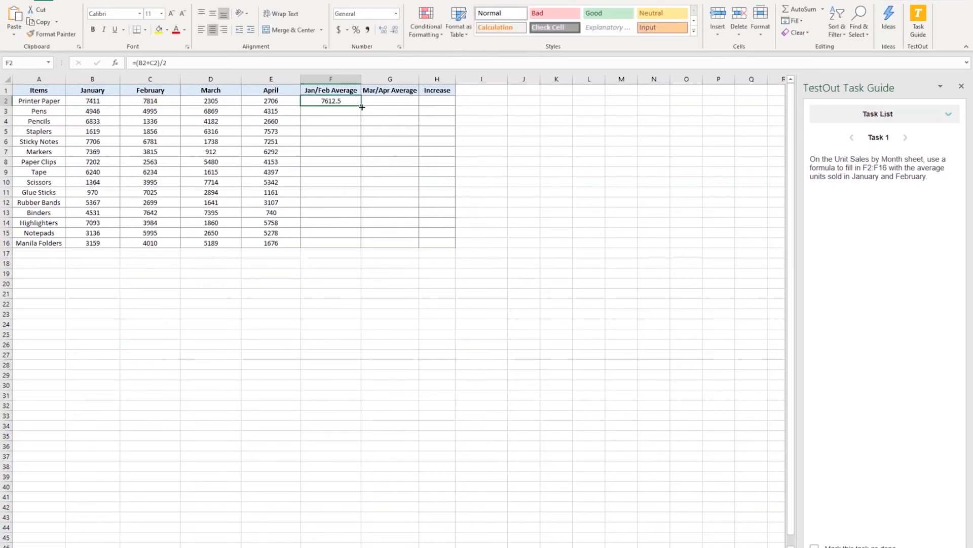
{"action": "double_click", "coordinate": [361, 107]}
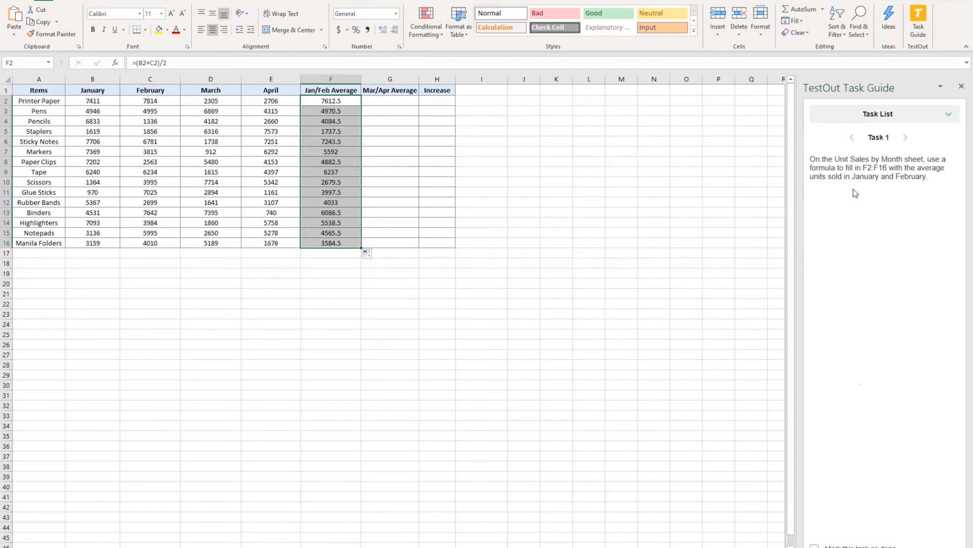
{"action": "left_click", "coordinate": [814, 545]}
{"action": "left_click", "coordinate": [905, 137]}
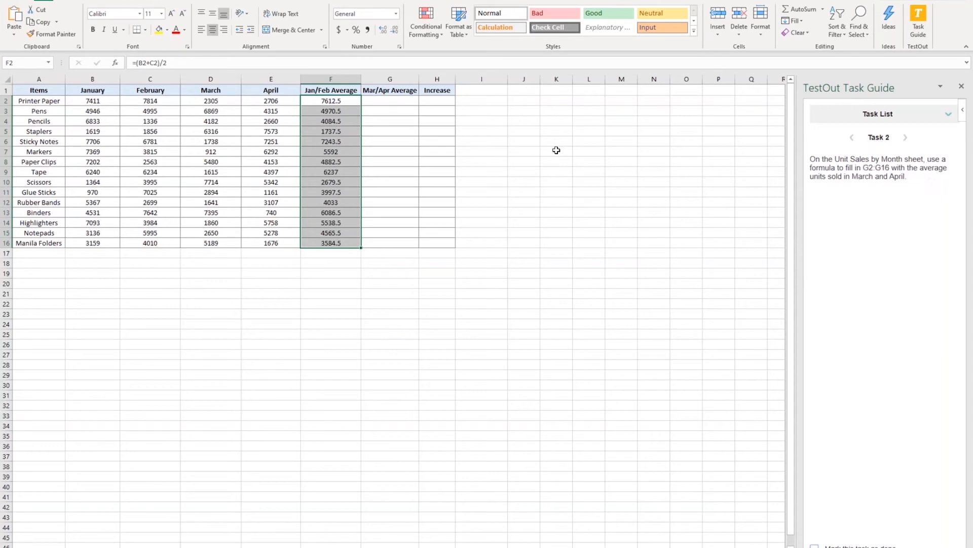
Enter the formula =AVERAGE(D2:E2) in G2 for Printer Paper's March and April average.
{"action": "left_click", "coordinate": [389, 101]}
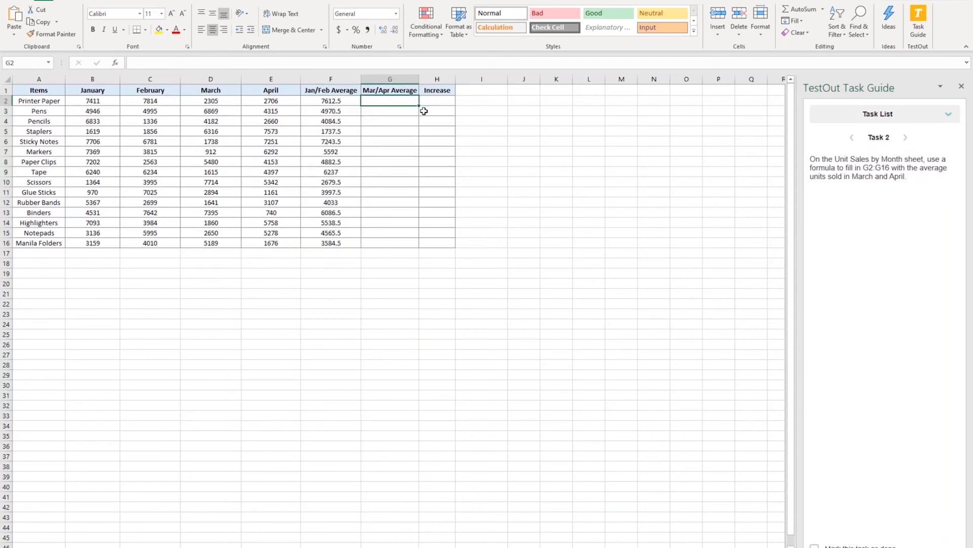
{"action": "type", "text": "=AVERAGE("}
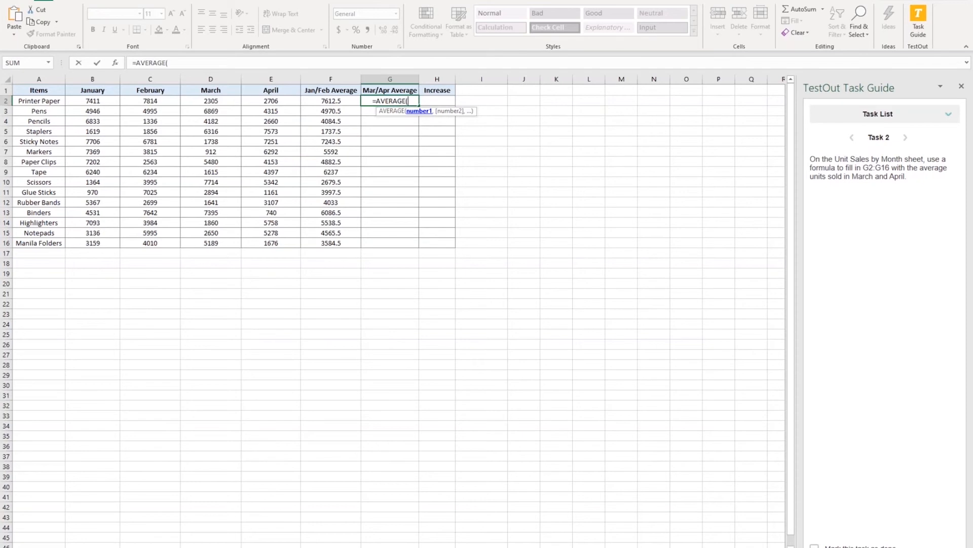
{"action": "type", "text": "D"}
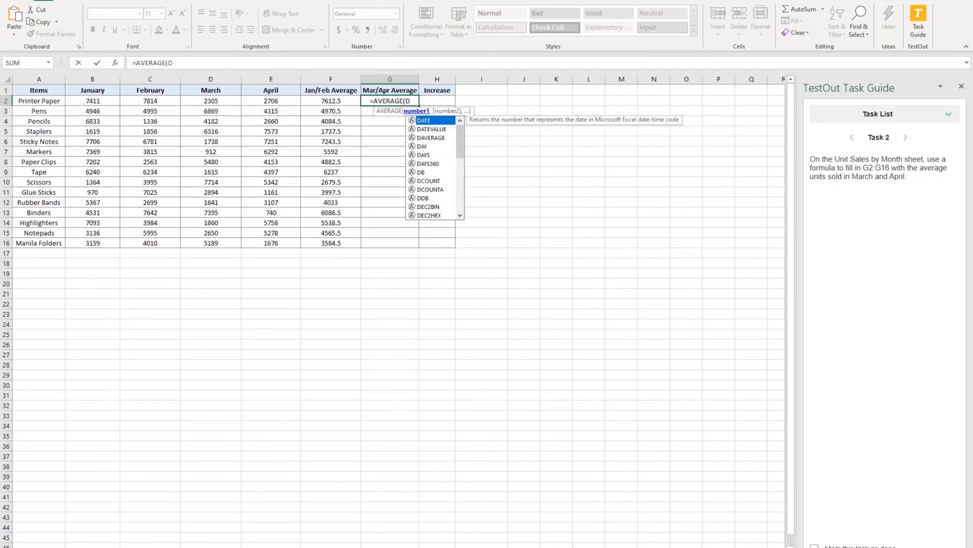
{"action": "type", "text": "2:E2)"}
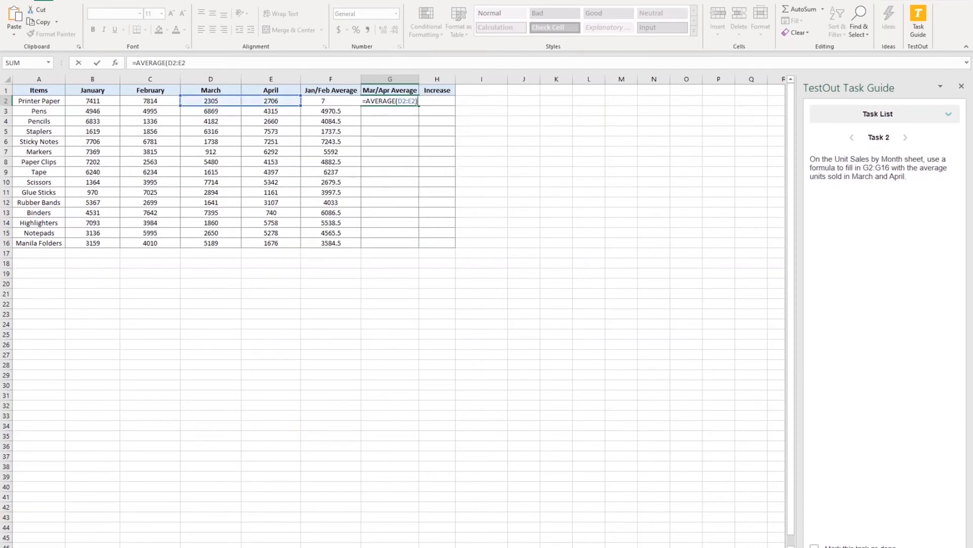
{"action": "key", "text": "Return"}
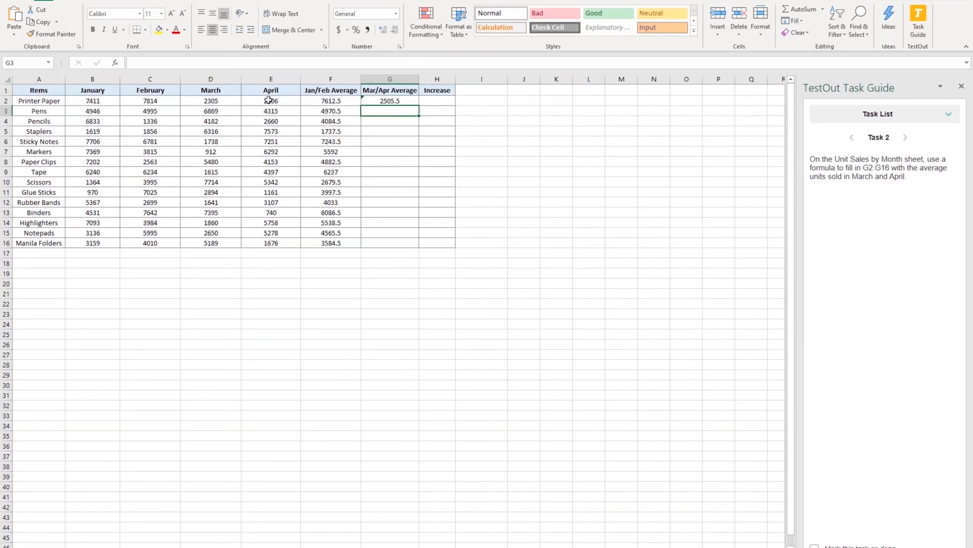
Fill the G2 average formula down through G16 and mark Task 2 as done.
{"action": "left_click", "coordinate": [395, 101]}
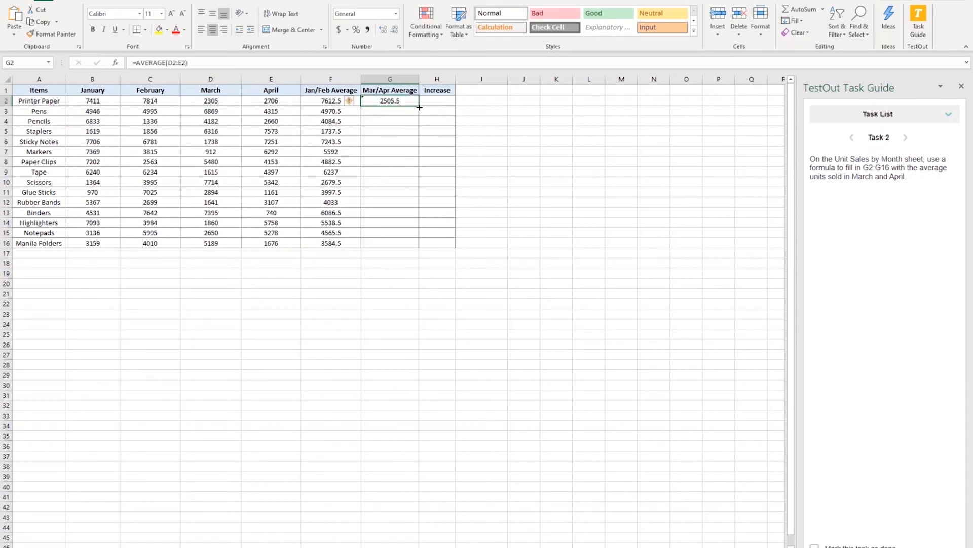
{"action": "double_click", "coordinate": [419, 106]}
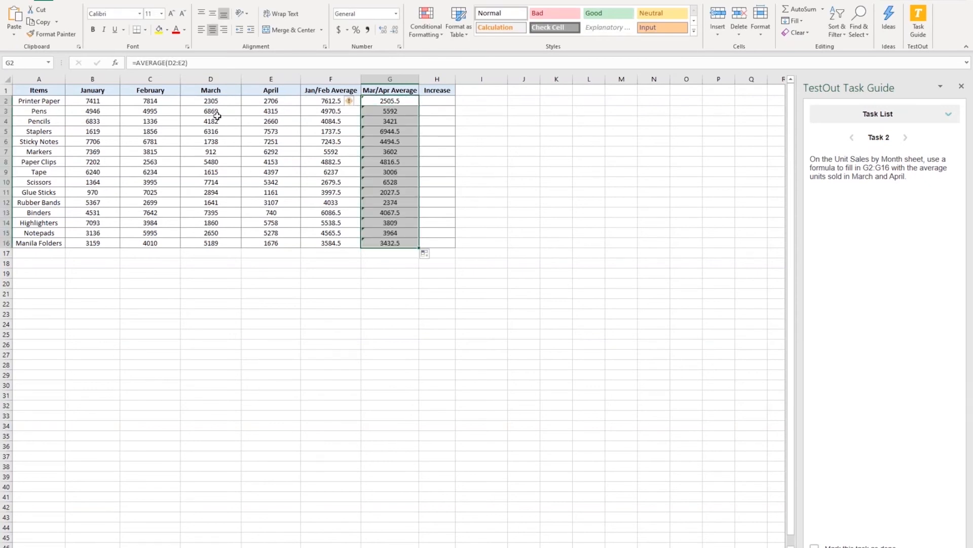
{"action": "left_click", "coordinate": [814, 546]}
Expand Task 3 in the guide's task list and open its instructions.
{"action": "left_click", "coordinate": [947, 116]}
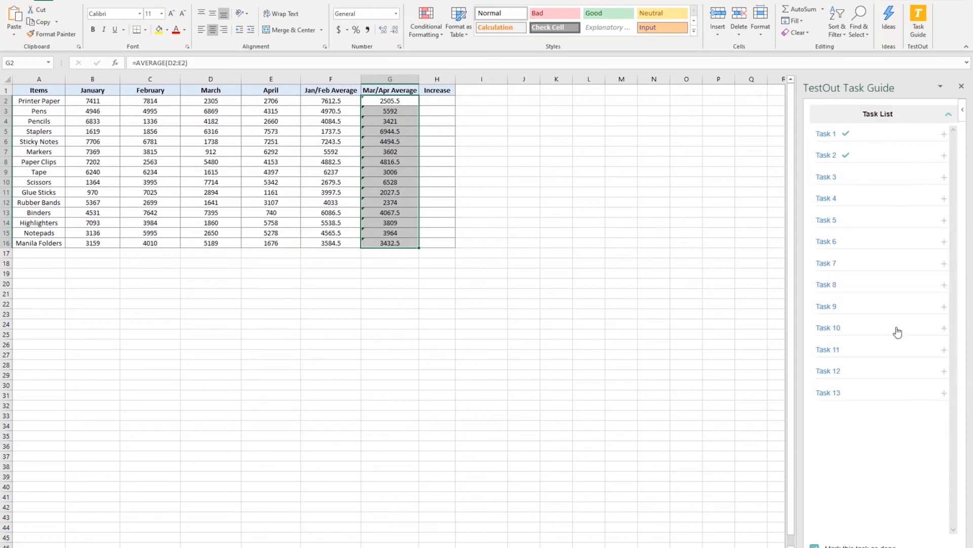
{"action": "left_click", "coordinate": [943, 178]}
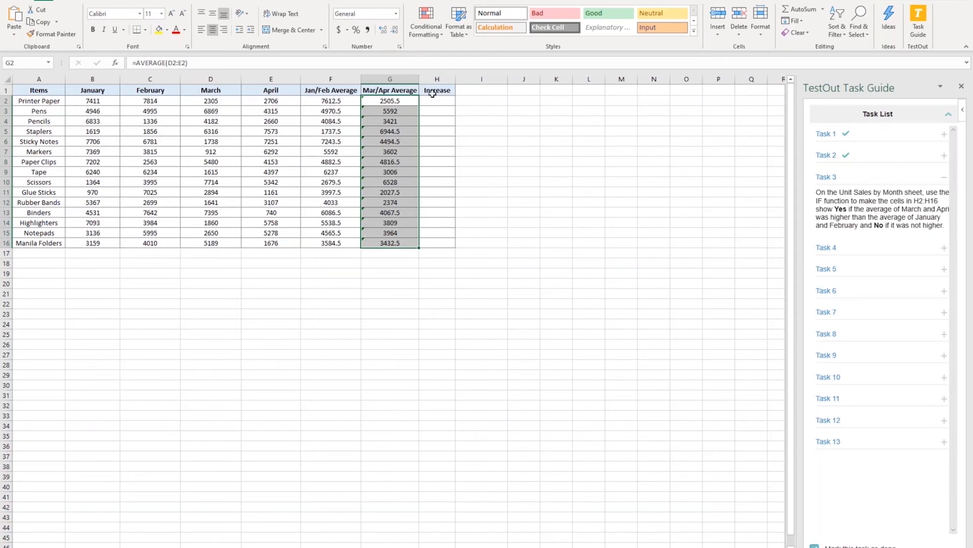
{"action": "left_click", "coordinate": [856, 208]}
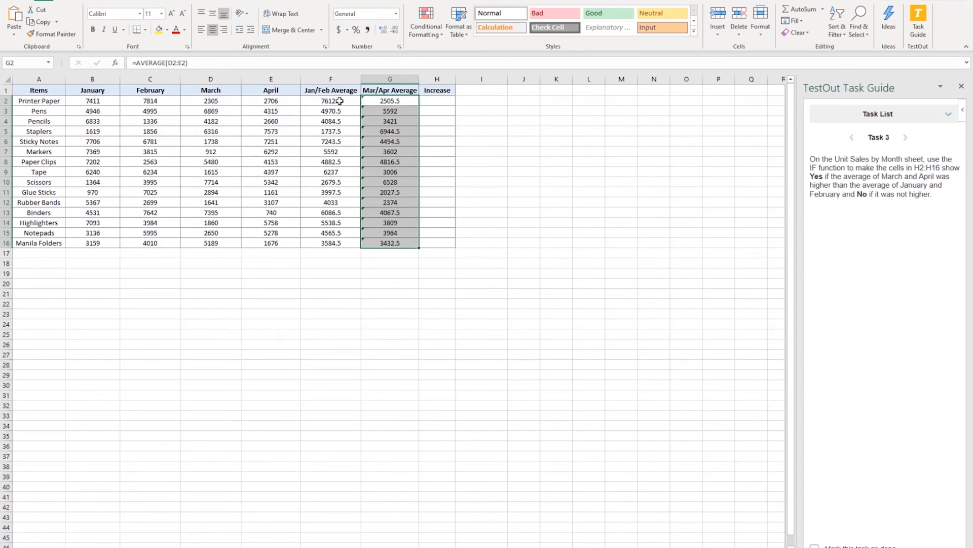
Enter the formula =IF(G2>F2,"Yes","No") in H2 for Printer Paper's Increase value.
{"action": "left_click", "coordinate": [440, 102]}
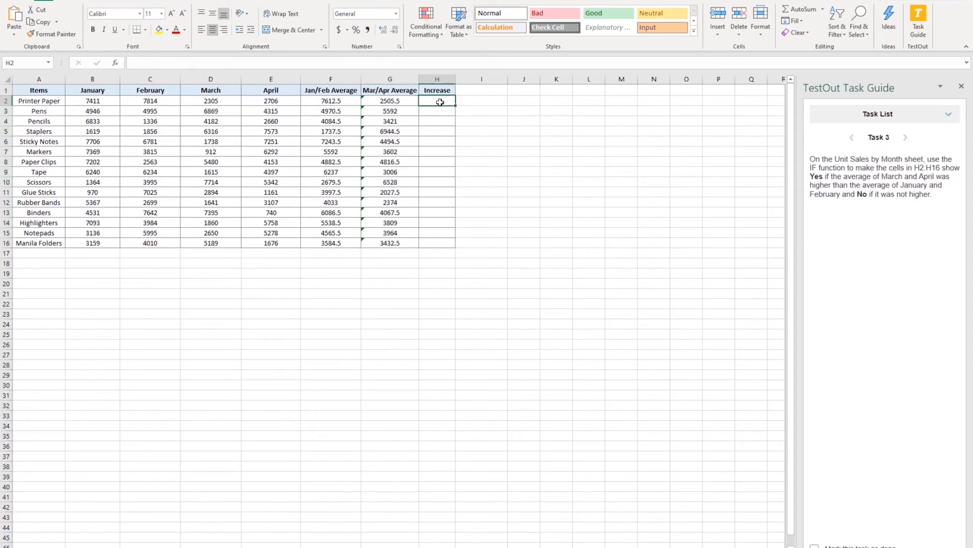
{"action": "type", "text": "=I"}
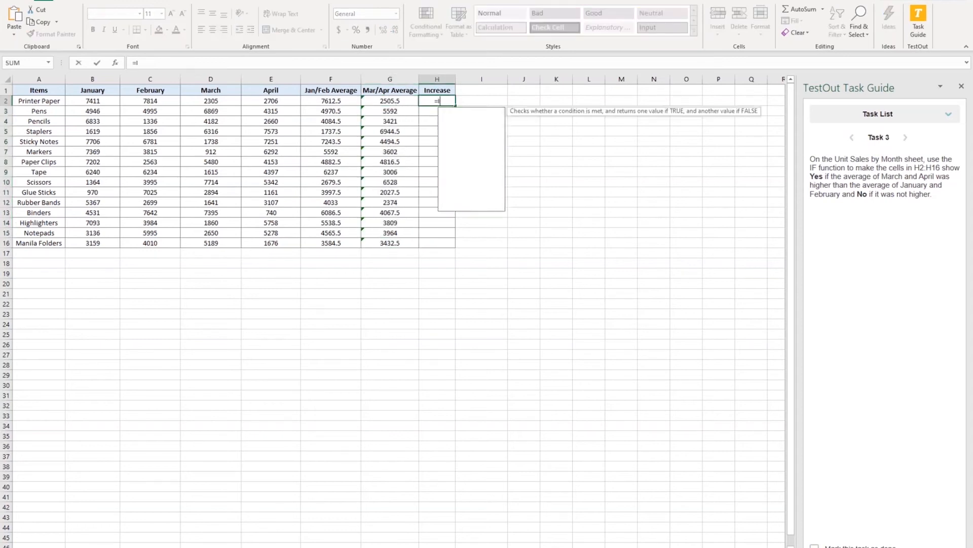
{"action": "type", "text": "F(G2>"}
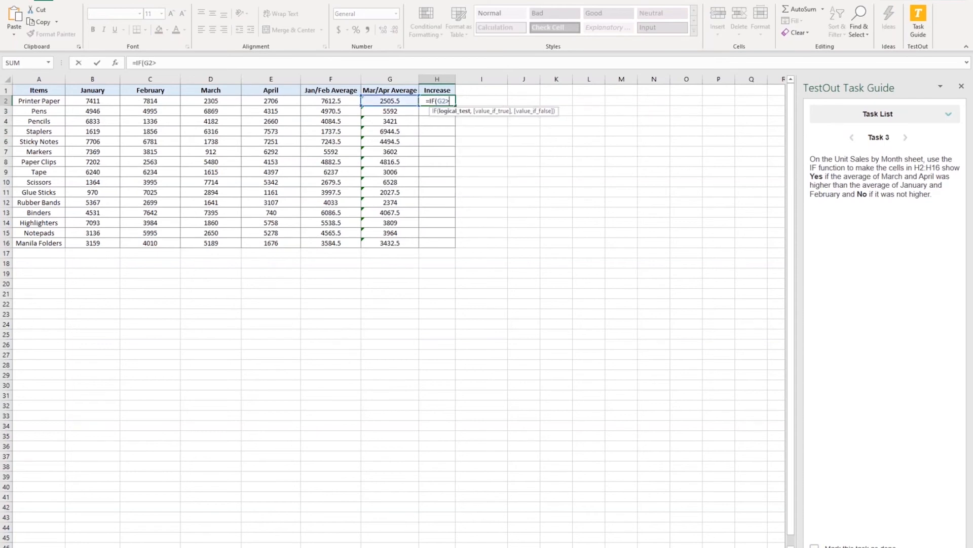
{"action": "type", "text": "F2"}
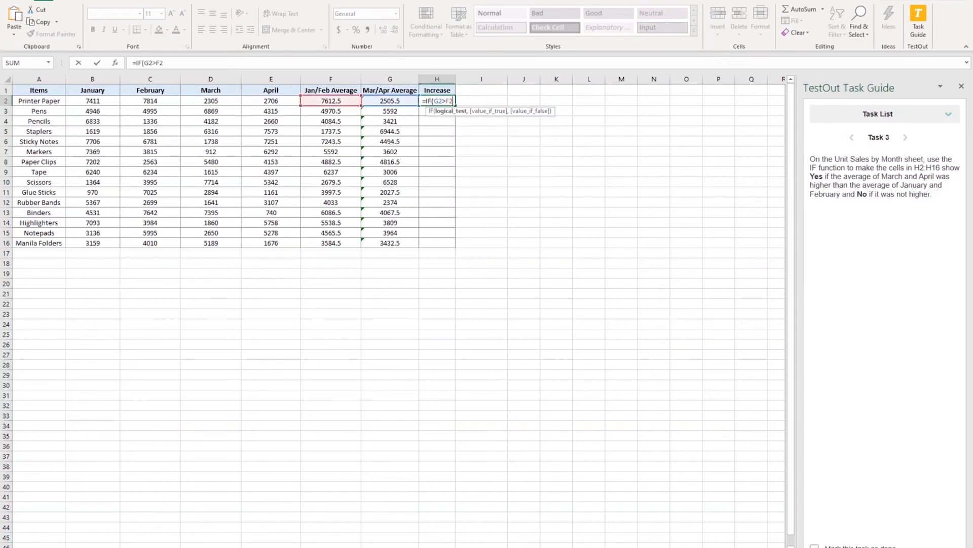
{"action": "type", "text": ",\"Ye"}
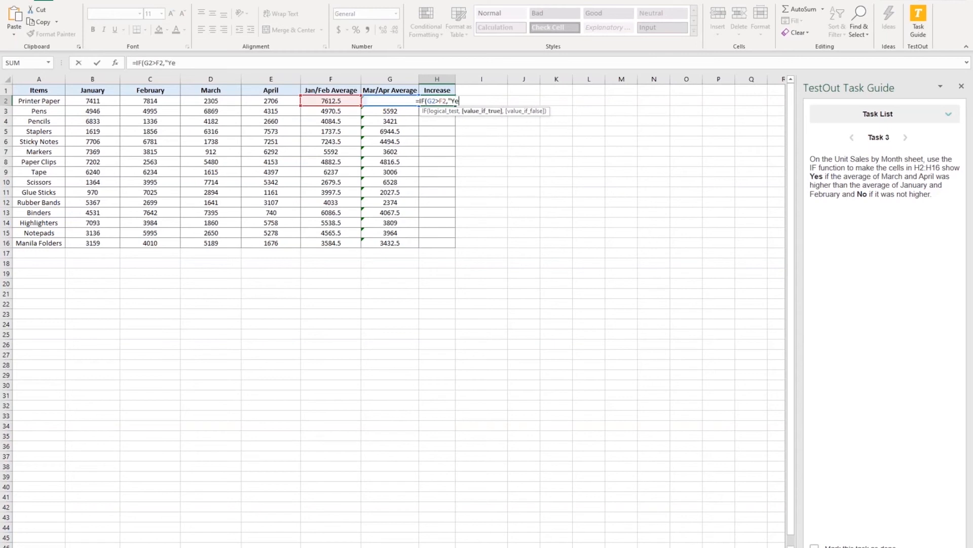
{"action": "type", "text": "s\",\"No\")"}
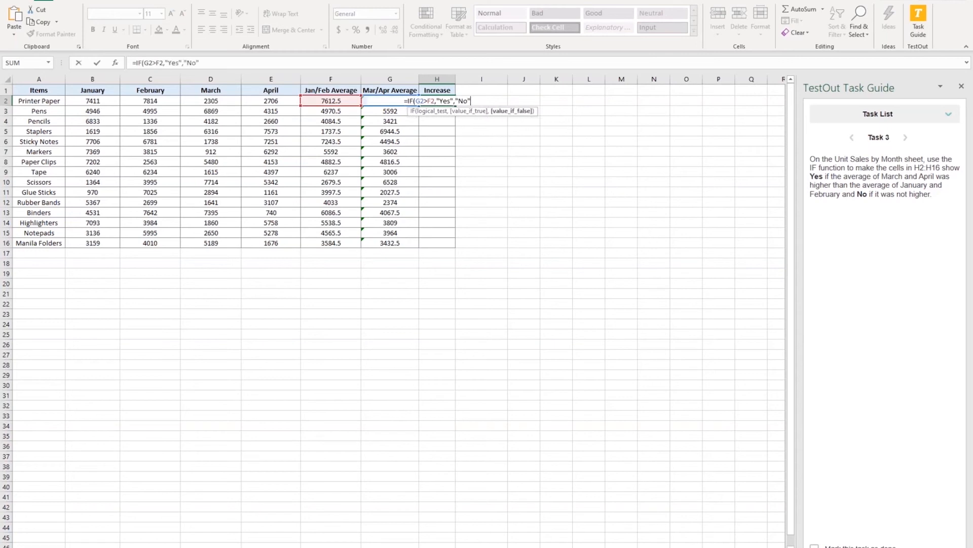
{"action": "key", "text": "Return"}
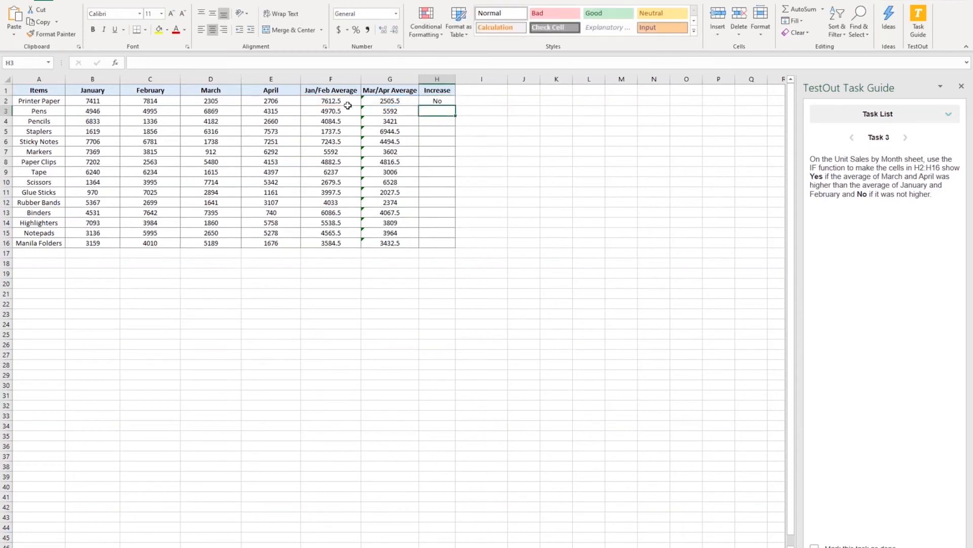
Fill the H2 IF formula down through H16 and mark Task 3 as done.
{"action": "left_click", "coordinate": [438, 99]}
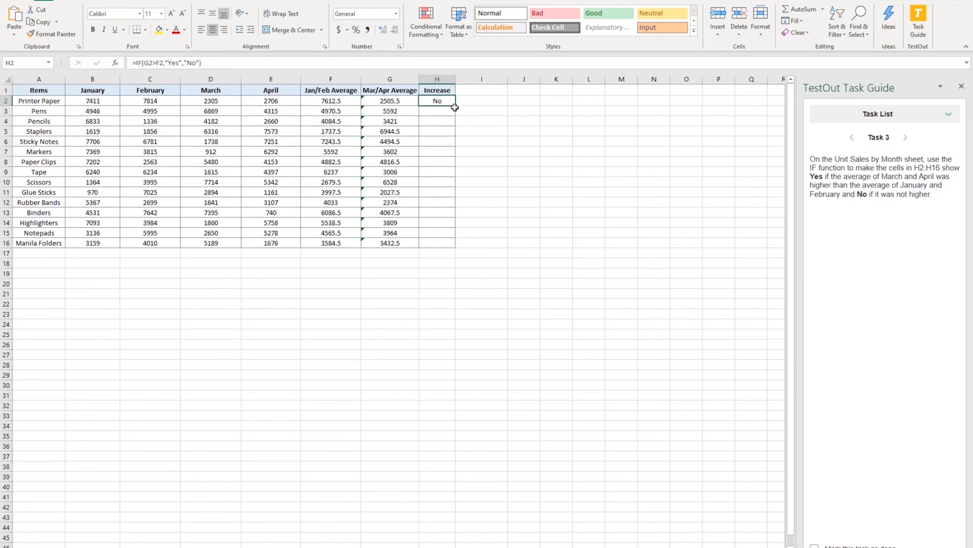
{"action": "left_click_drag", "start_coordinate": [456, 104], "coordinate": [458, 246]}
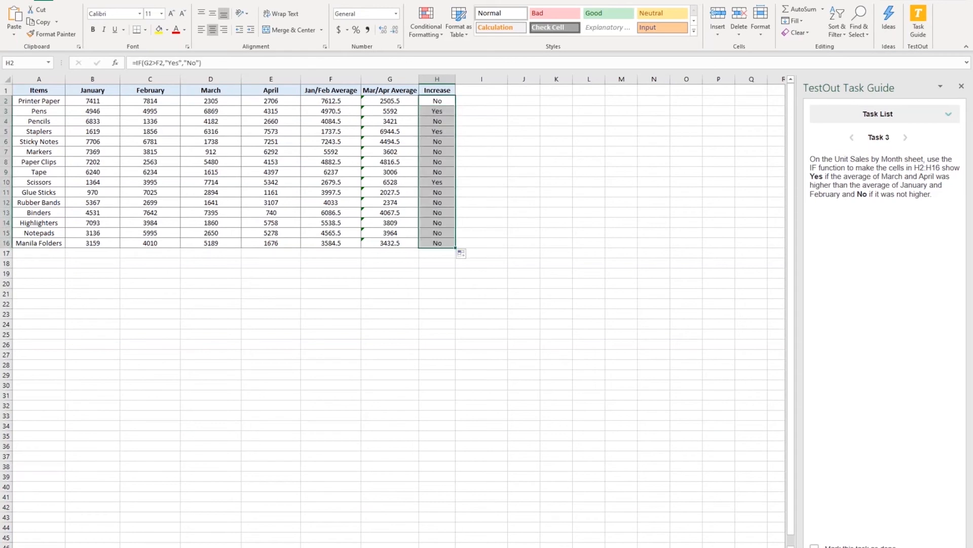
{"action": "left_click", "coordinate": [814, 546]}
Restore the workbook window to a smaller size, save the project file and close it.
{"action": "left_click_drag", "start_coordinate": [609, 0], "coordinate": [704, 128]}
{"action": "scroll", "coordinate": [304, 83], "scroll_direction": "up", "scroll_amount": 4}
{"action": "left_click", "coordinate": [398, 132]}
{"action": "left_click", "coordinate": [923, 130]}
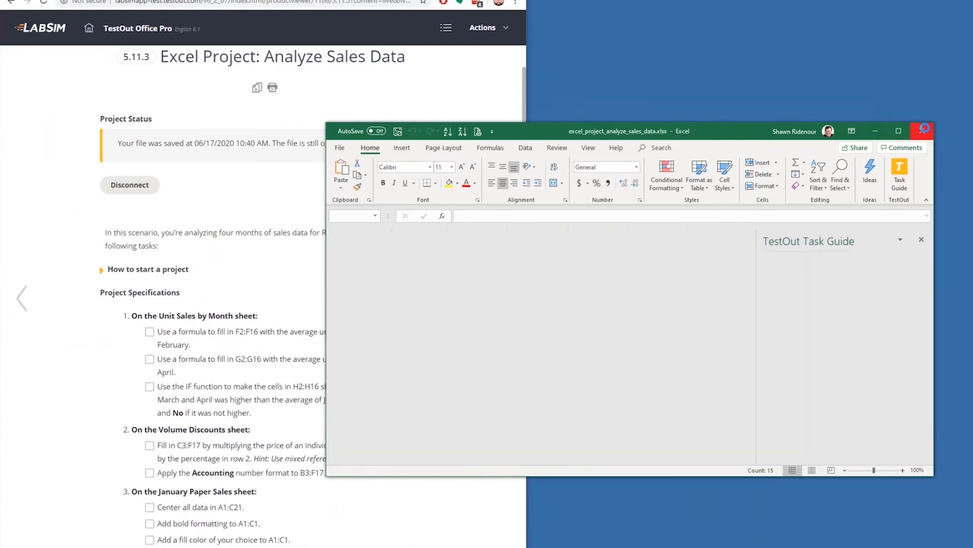
{"action": "left_click", "coordinate": [924, 130]}
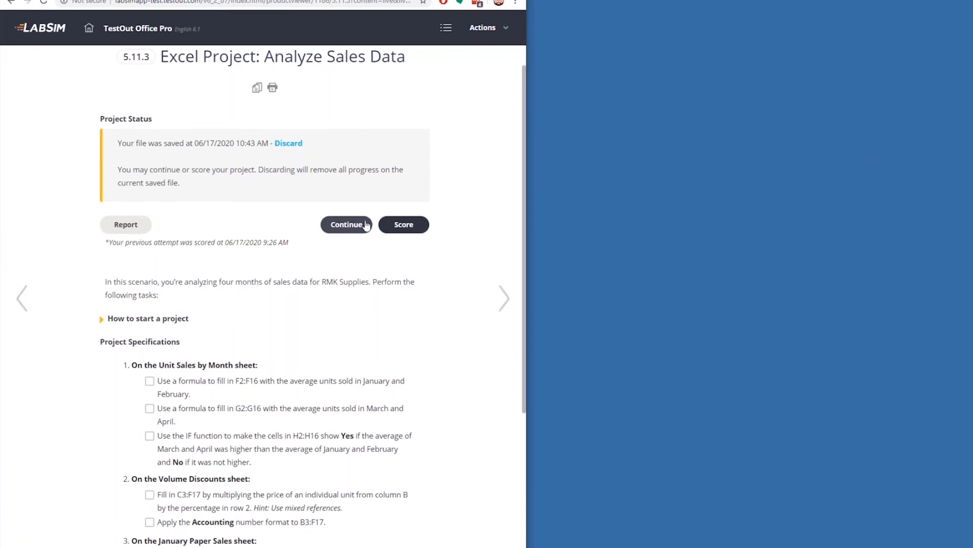
Continue the saved project from its LabSim page, reopening it in Excel with editing enabled and the window maximized.
{"action": "left_click", "coordinate": [343, 225]}
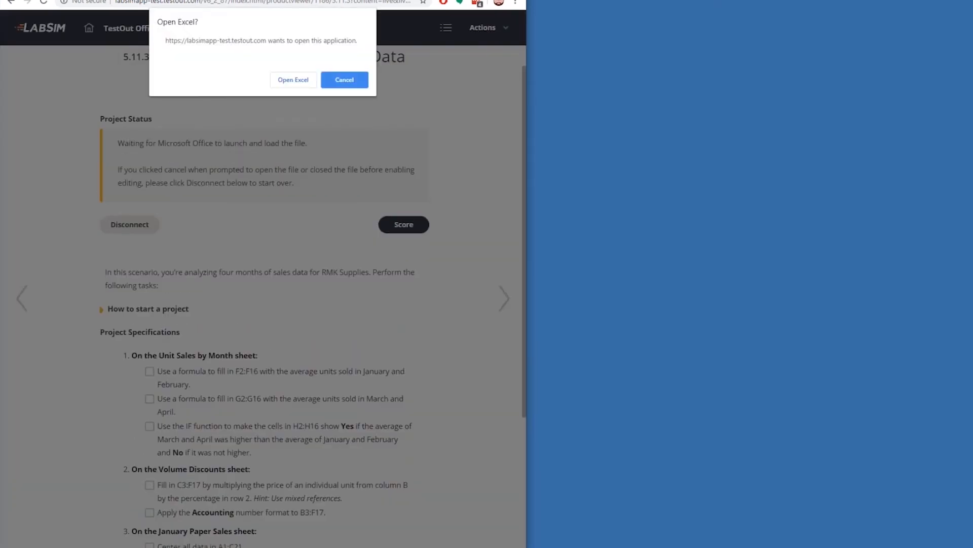
{"action": "left_click", "coordinate": [286, 81]}
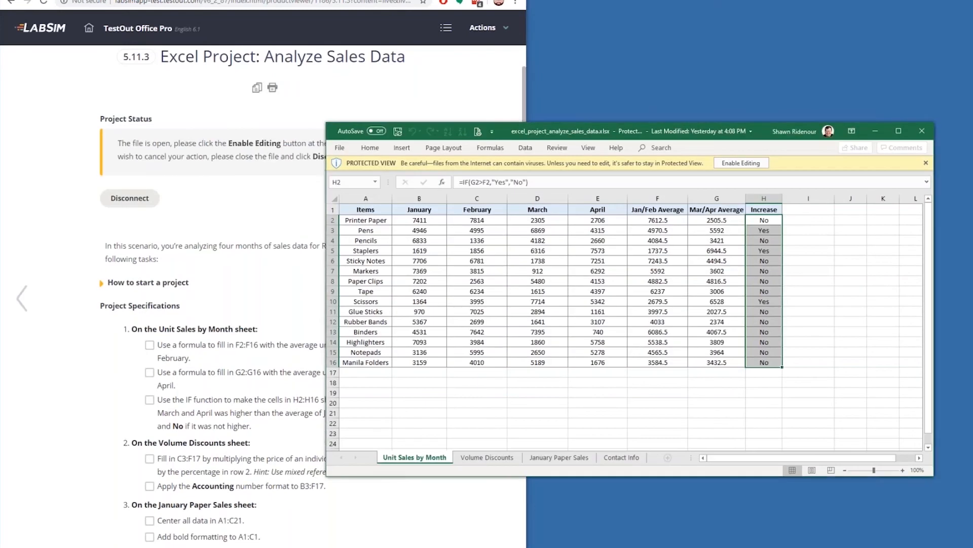
{"action": "left_click", "coordinate": [741, 163]}
{"action": "left_click", "coordinate": [919, 194]}
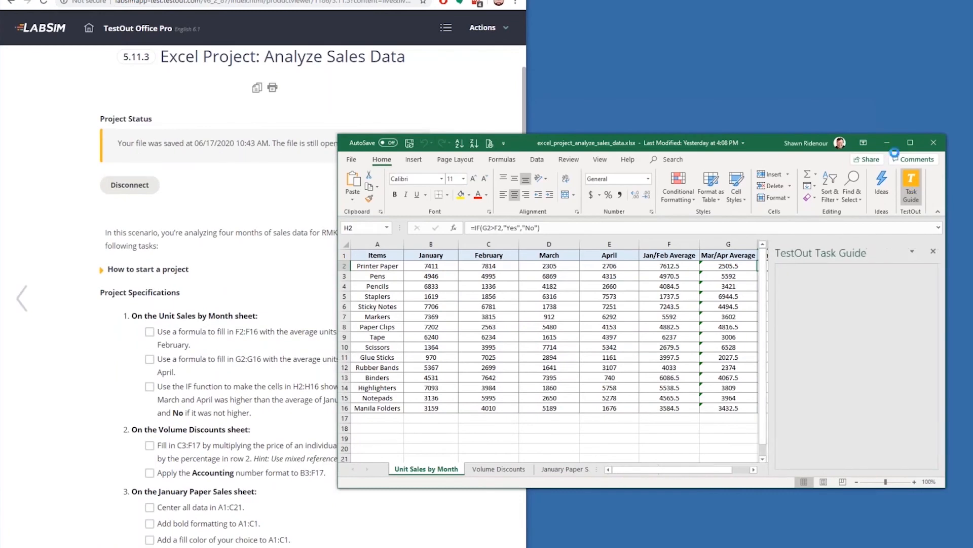
{"action": "left_click", "coordinate": [910, 143]}
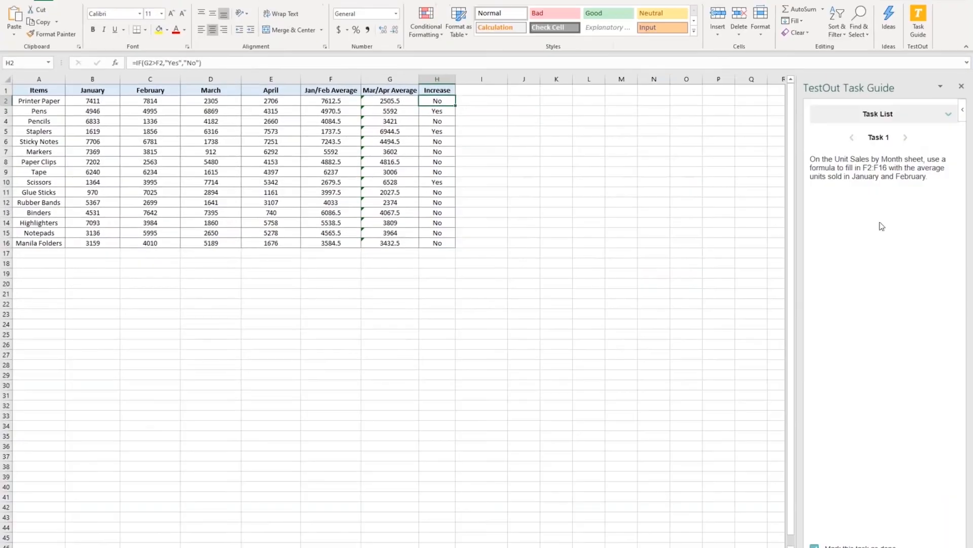
Open the Task 8 instructions from the task list and switch to the January Paper Sales sheet.
{"action": "left_click", "coordinate": [934, 114]}
{"action": "left_click", "coordinate": [865, 295]}
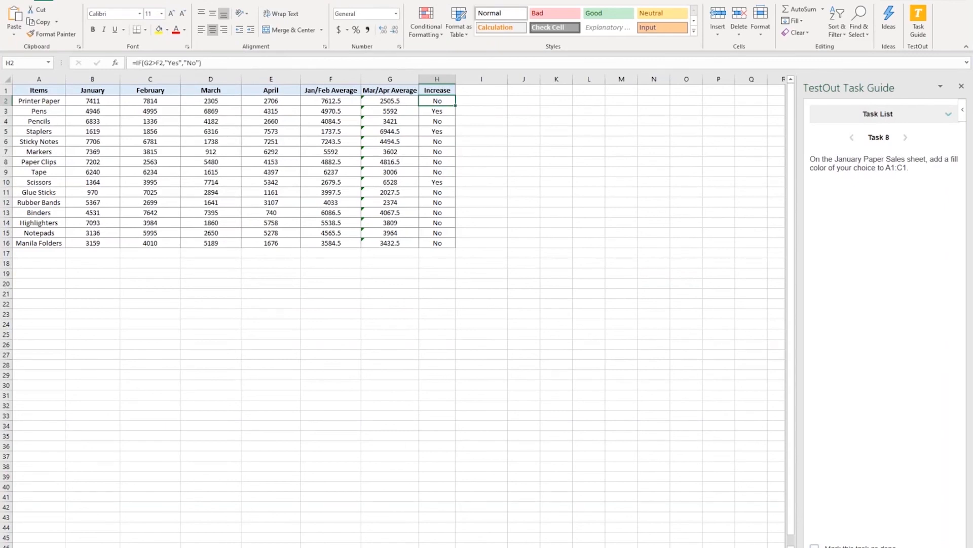
{"action": "left_click", "coordinate": [244, 544]}
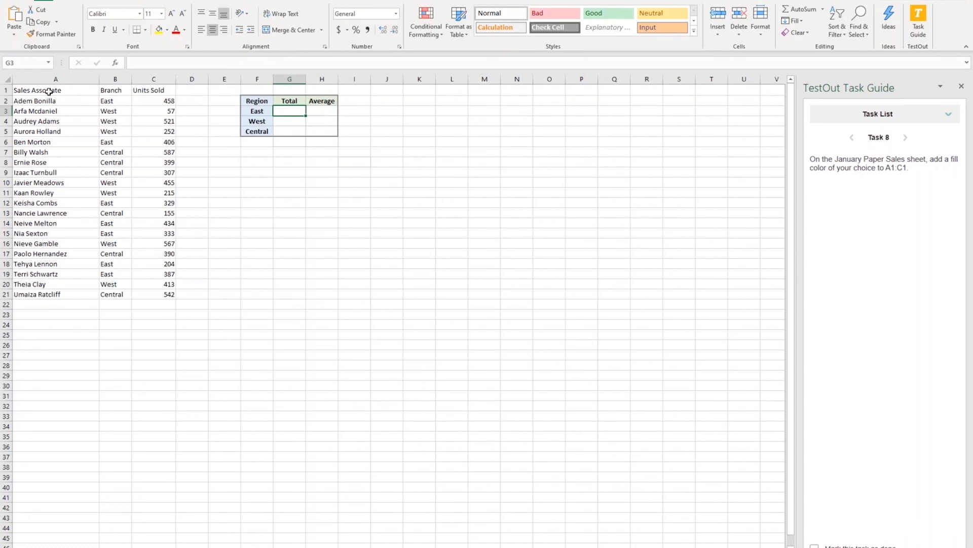
Fill cells A1:C21 on the January Paper Sales sheet with a magenta color from the standard color palette.
{"action": "left_click_drag", "start_coordinate": [45, 90], "coordinate": [161, 294]}
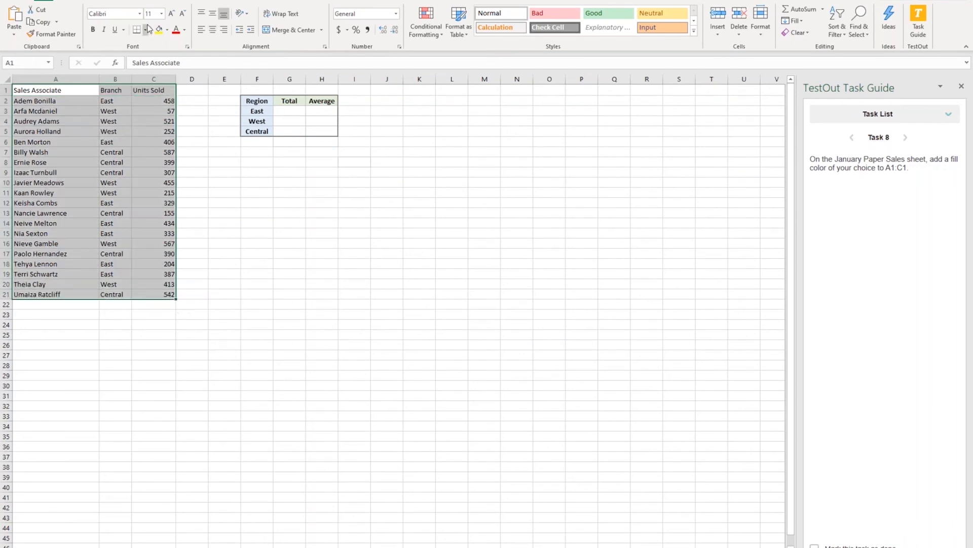
{"action": "left_click", "coordinate": [166, 29]}
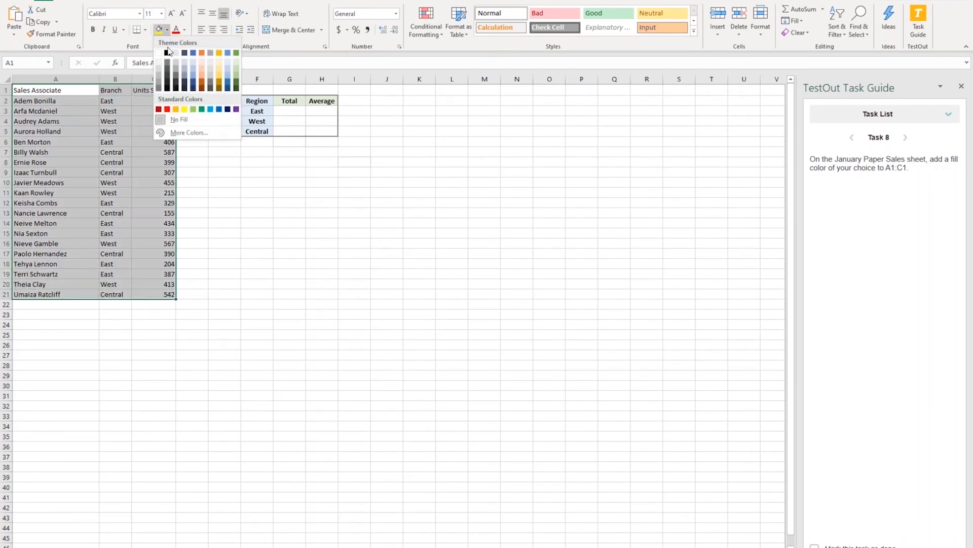
{"action": "left_click", "coordinate": [186, 132]}
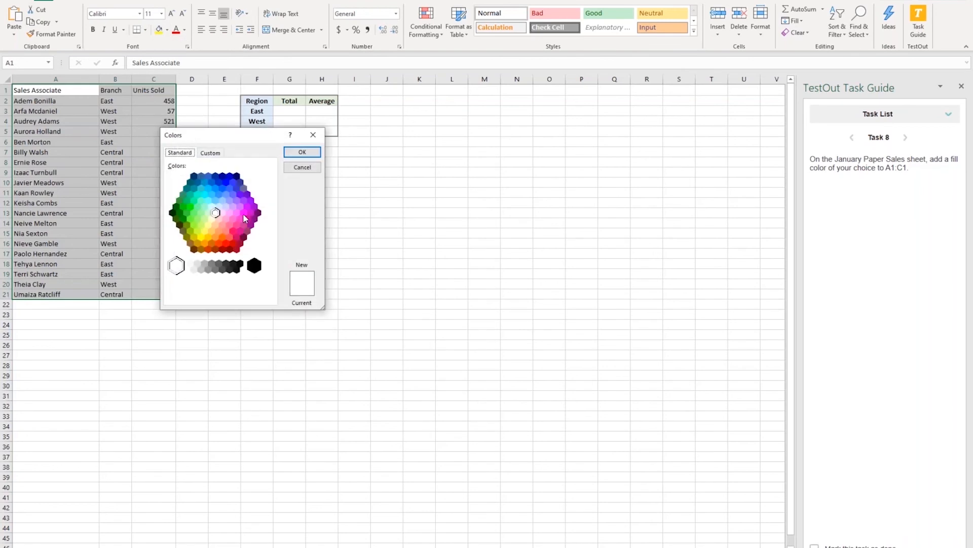
{"action": "left_click", "coordinate": [243, 213]}
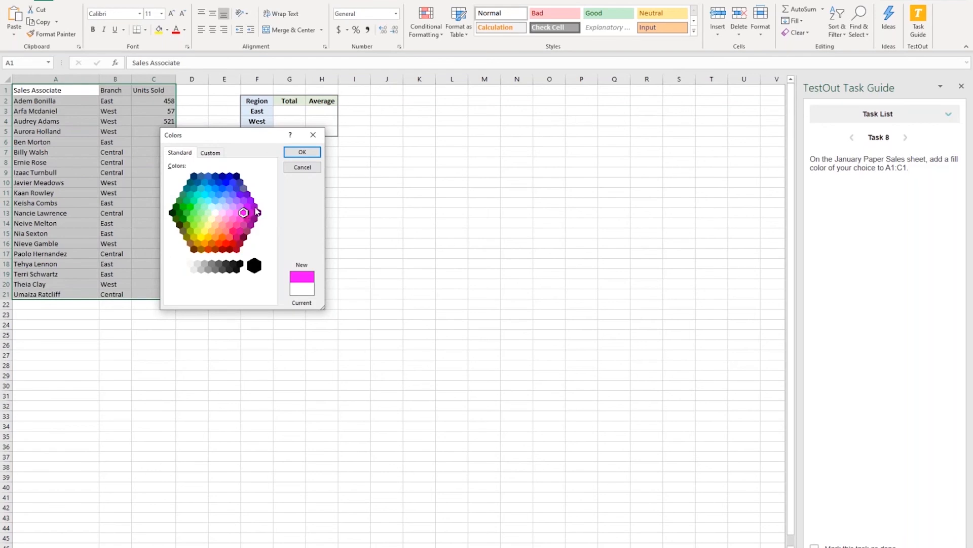
{"action": "left_click", "coordinate": [306, 156]}
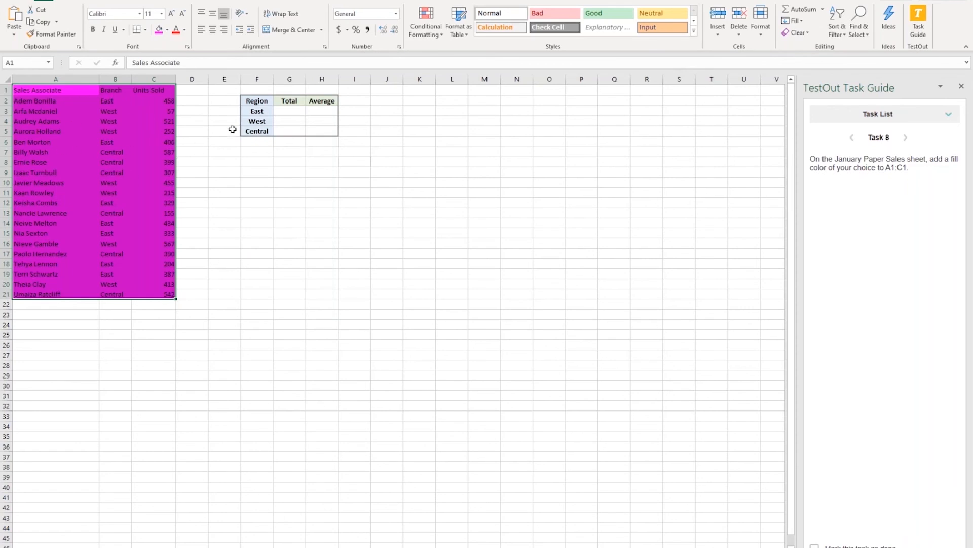
Mark Task 8 as done, then save and close the workbook.
{"action": "left_click", "coordinate": [865, 544]}
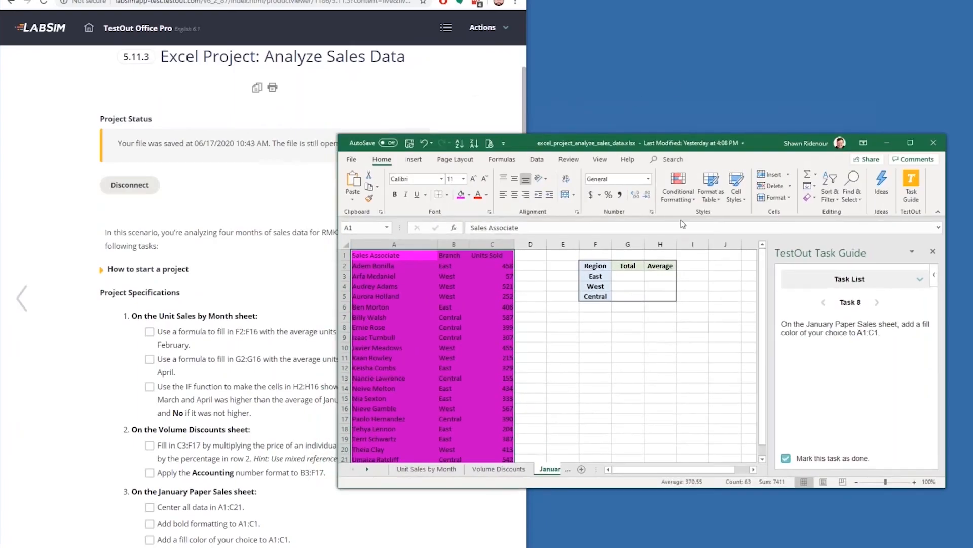
{"action": "left_click", "coordinate": [408, 144]}
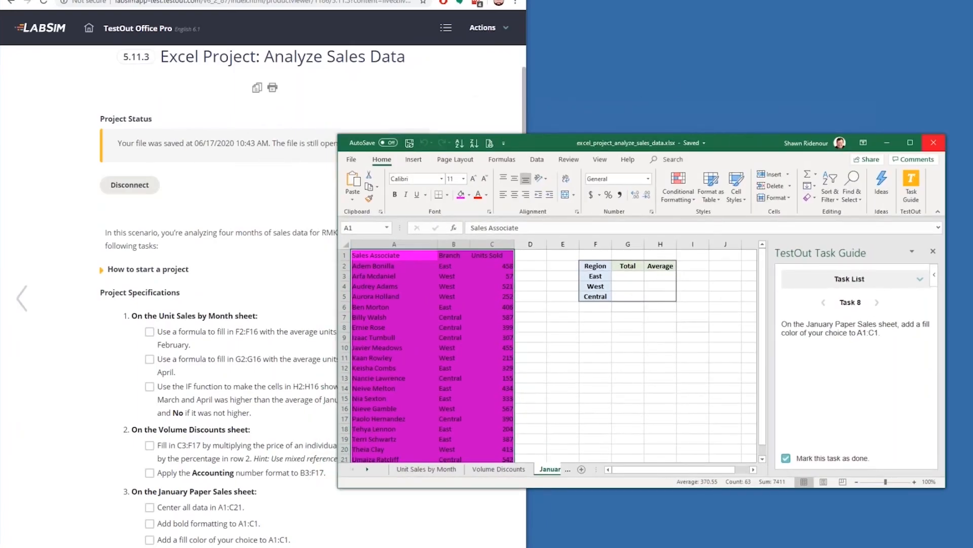
{"action": "left_click", "coordinate": [938, 145]}
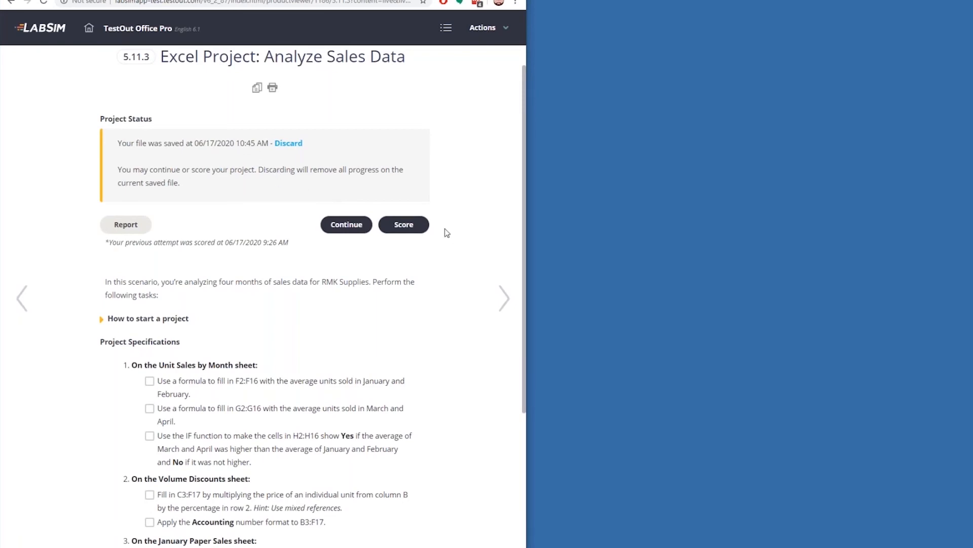
Score the project and review the task summary in the score report from top to bottom.
{"action": "left_click", "coordinate": [409, 228]}
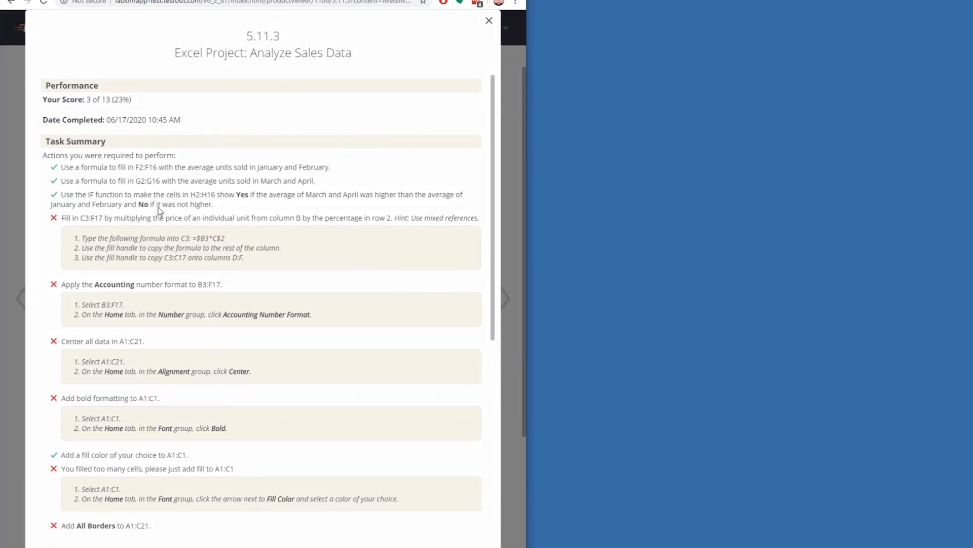
{"action": "scroll", "coordinate": [159, 211], "scroll_direction": "down", "scroll_amount": 2}
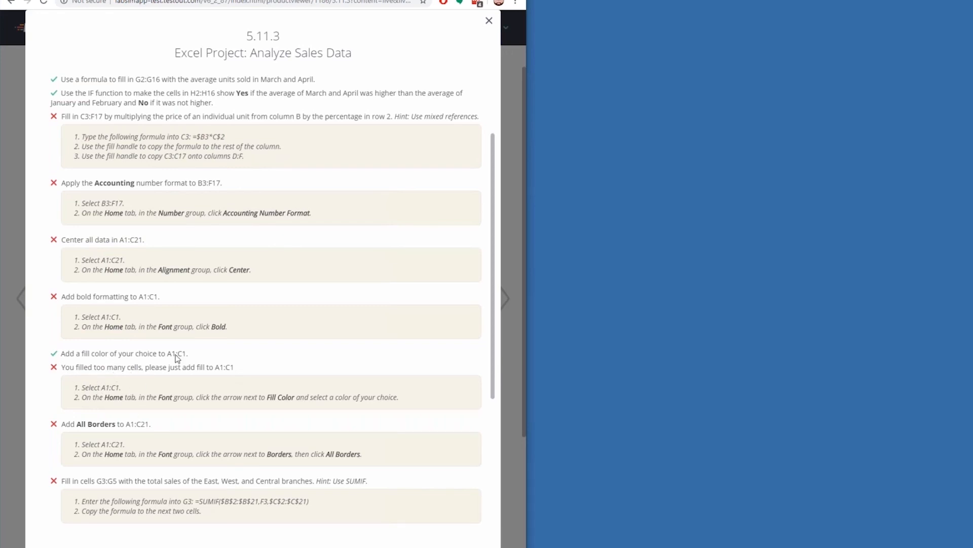
{"action": "scroll", "coordinate": [211, 354], "scroll_direction": "up", "scroll_amount": 2}
{"action": "scroll", "coordinate": [203, 267], "scroll_direction": "down", "scroll_amount": 6}
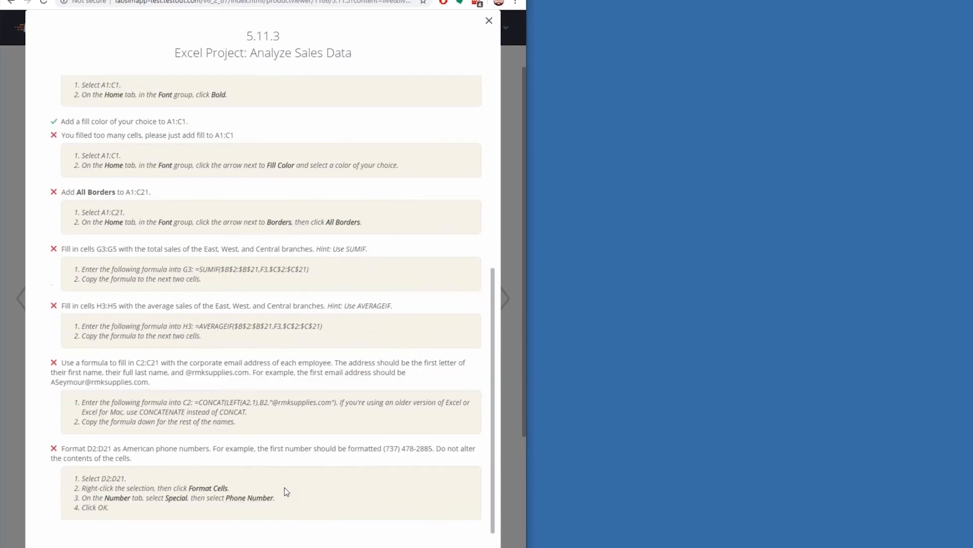
{"action": "scroll", "coordinate": [284, 456], "scroll_direction": "up", "scroll_amount": 6}
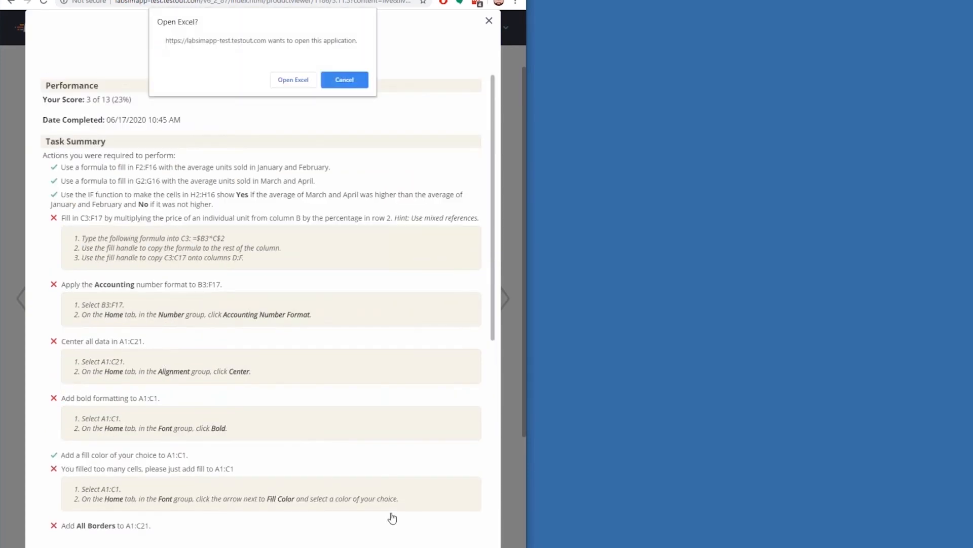
Open the submitted workbook from the score report in Excel, check its Volume Discounts and Unit Sales by Month sheets, and close it.
{"action": "left_click", "coordinate": [290, 81]}
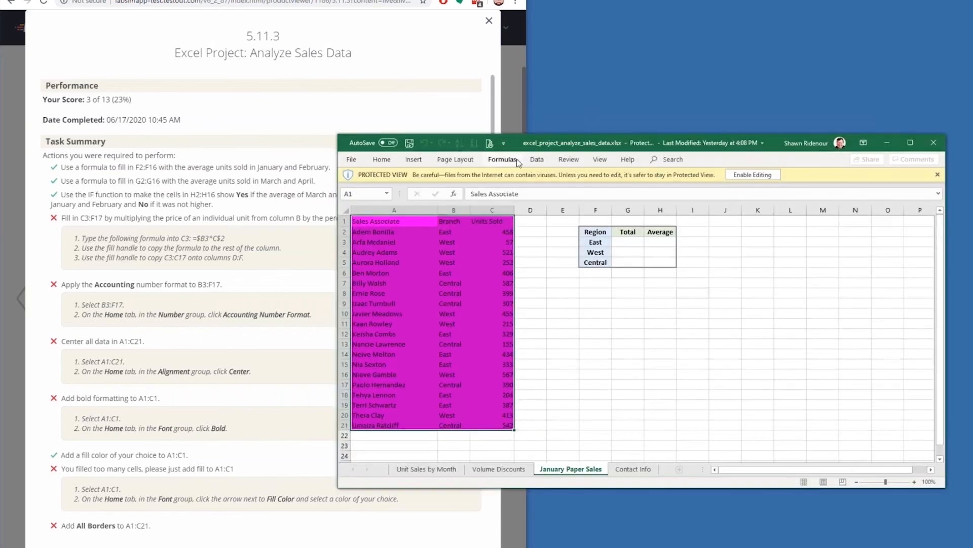
{"action": "left_click", "coordinate": [499, 469]}
{"action": "left_click", "coordinate": [426, 469]}
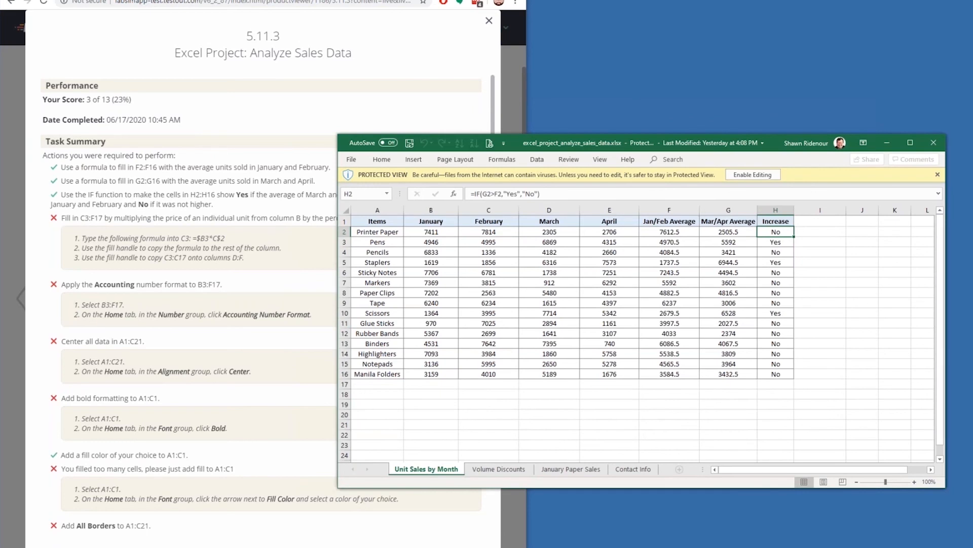
{"action": "left_click", "coordinate": [934, 143]}
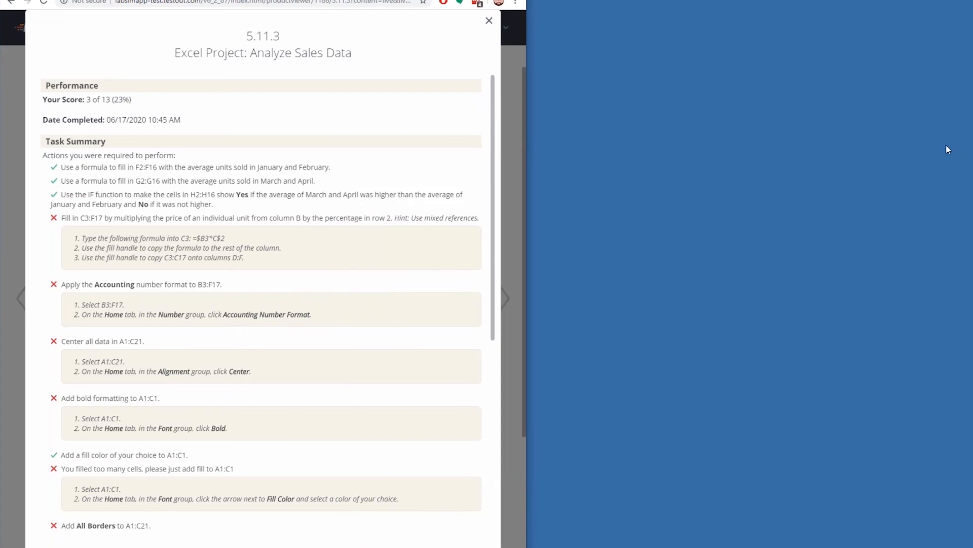
Bring the instructor's LabSim window into view and run the Specific Resource Scores by Class report for the Office Pro 6.1 class.
{"action": "left_click_drag", "start_coordinate": [972, 146], "coordinate": [581, 61]}
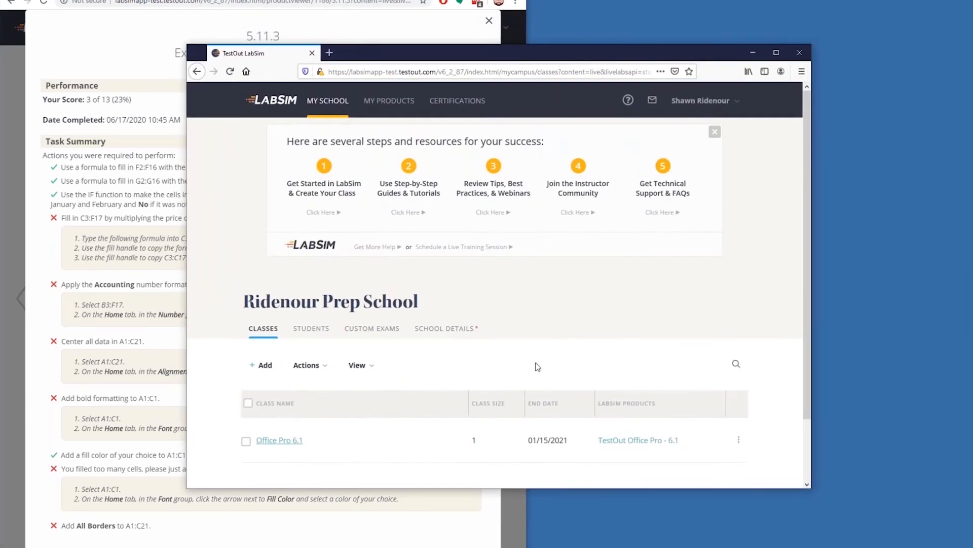
{"action": "left_click_drag", "start_coordinate": [411, 58], "coordinate": [495, 91]}
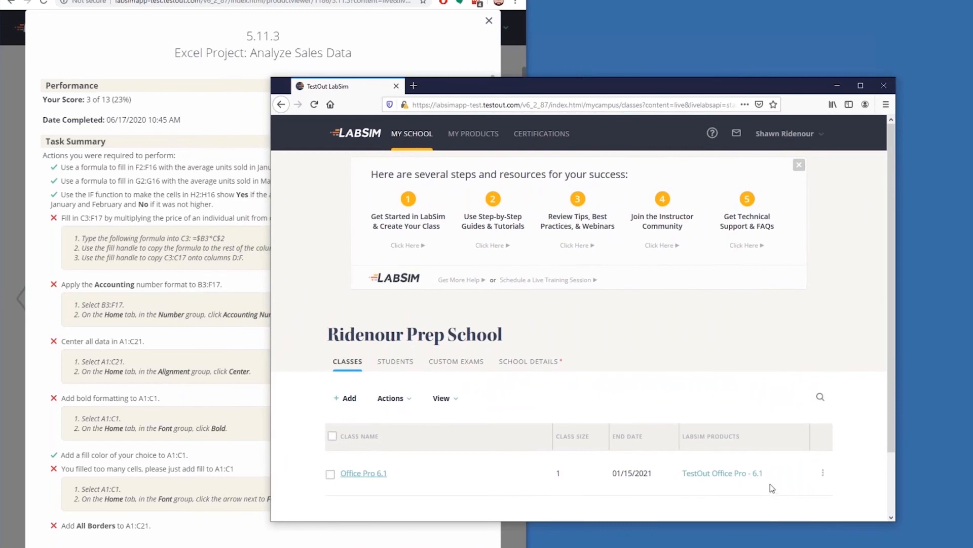
{"action": "left_click", "coordinate": [823, 473]}
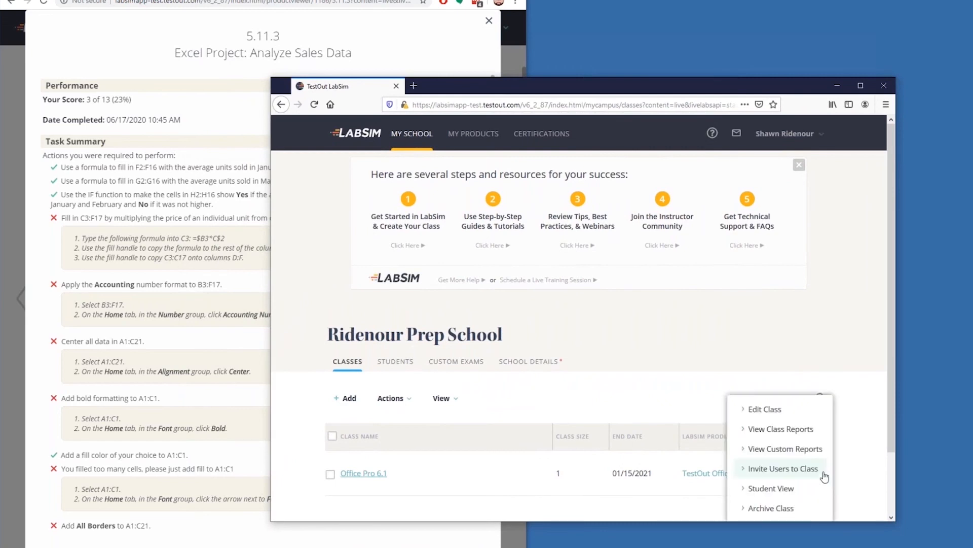
{"action": "left_click", "coordinate": [782, 430]}
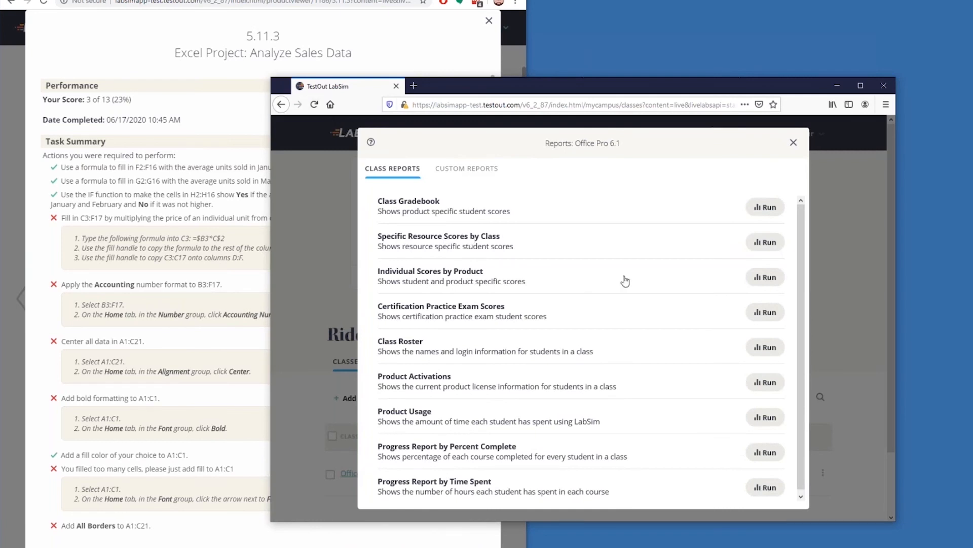
{"action": "left_click", "coordinate": [763, 243]}
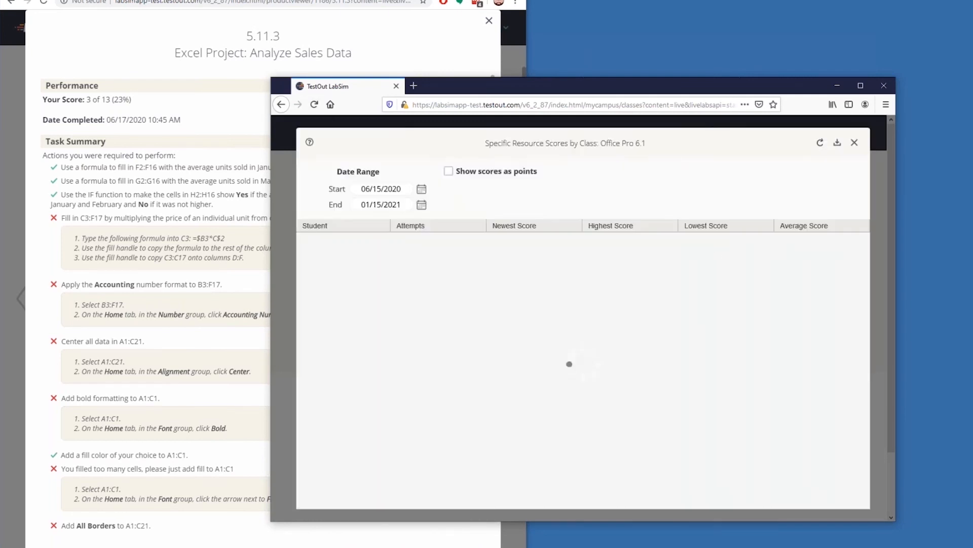
Set the report's resource to 5.11.3 Excel Project: Analyze Sales Data.
{"action": "left_click", "coordinate": [497, 228]}
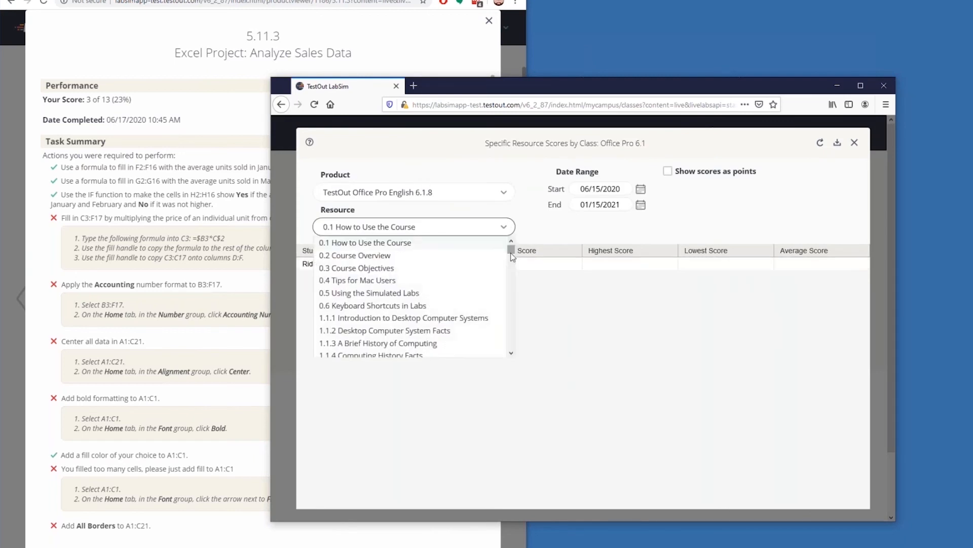
{"action": "left_click_drag", "start_coordinate": [511, 252], "coordinate": [510, 317]}
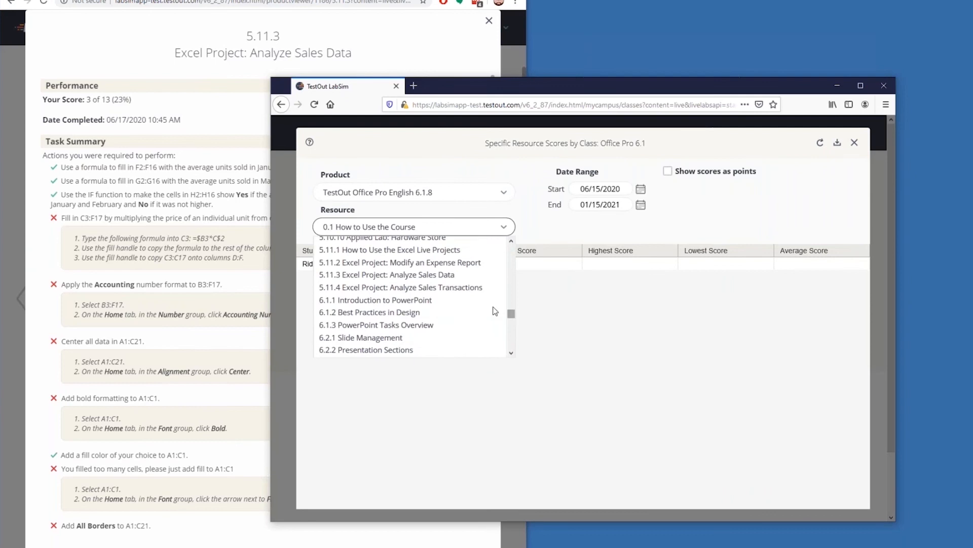
{"action": "left_click", "coordinate": [381, 274]}
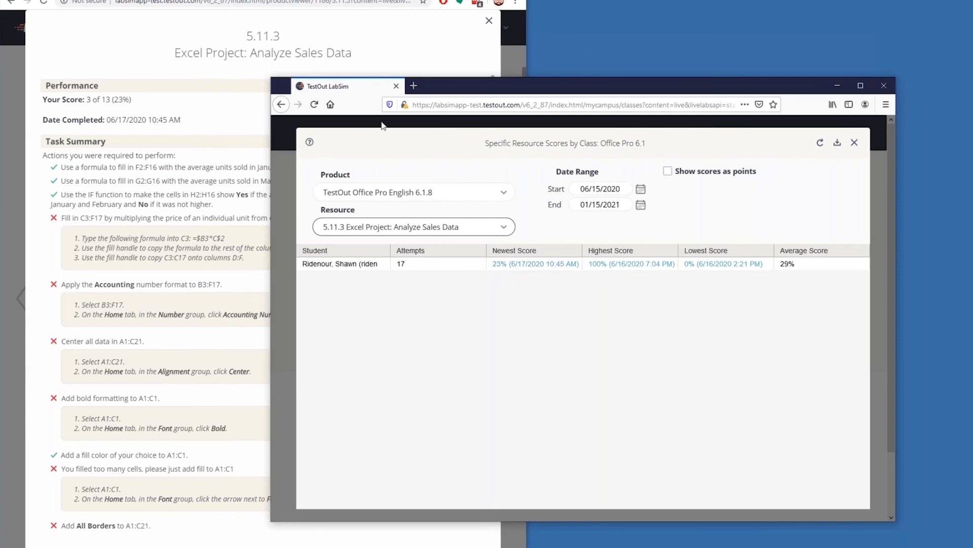
Open the student's newest score report, view the submitted workbook in Excel, and close both to return to the class scores.
{"action": "left_click", "coordinate": [533, 264]}
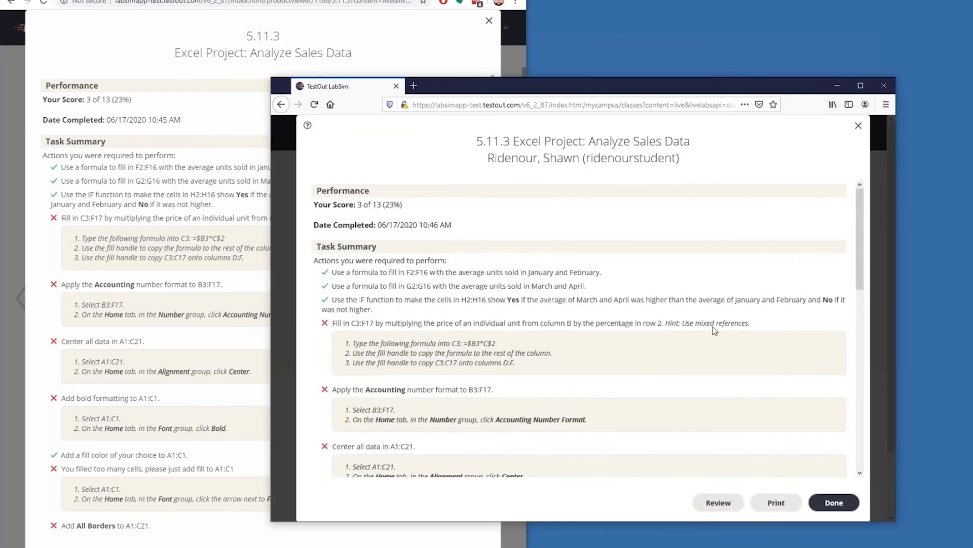
{"action": "left_click_drag", "start_coordinate": [860, 256], "coordinate": [842, 239]}
{"action": "left_click", "coordinate": [712, 505]}
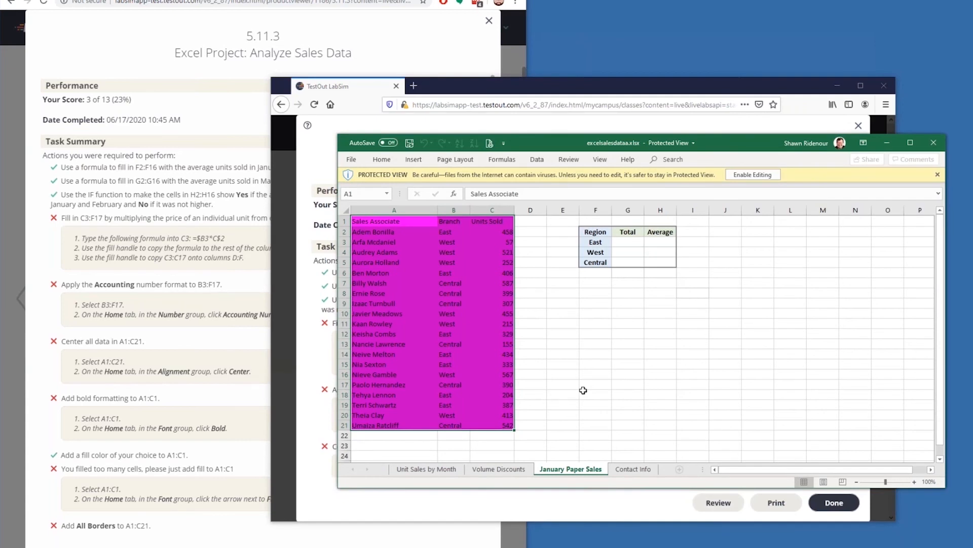
{"action": "left_click", "coordinate": [934, 142]}
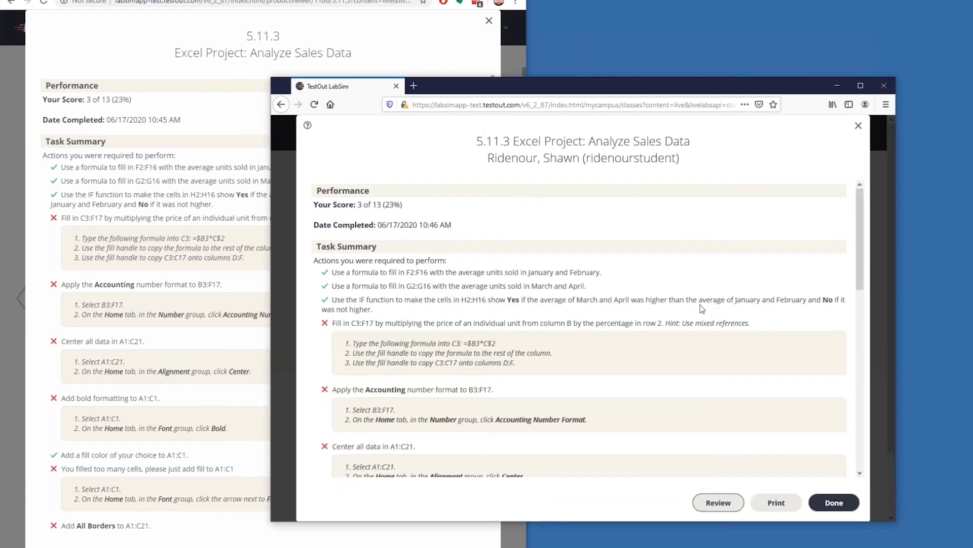
{"action": "left_click", "coordinate": [838, 502]}
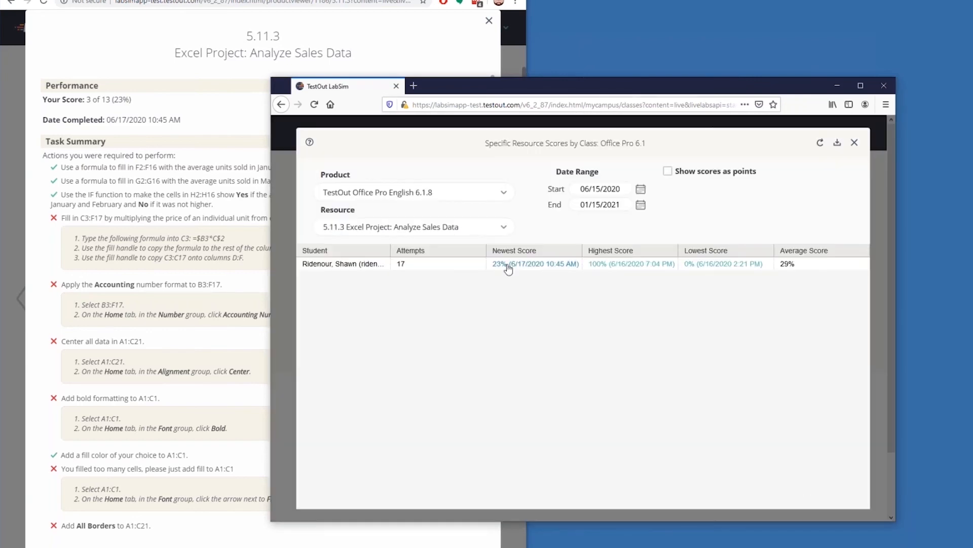